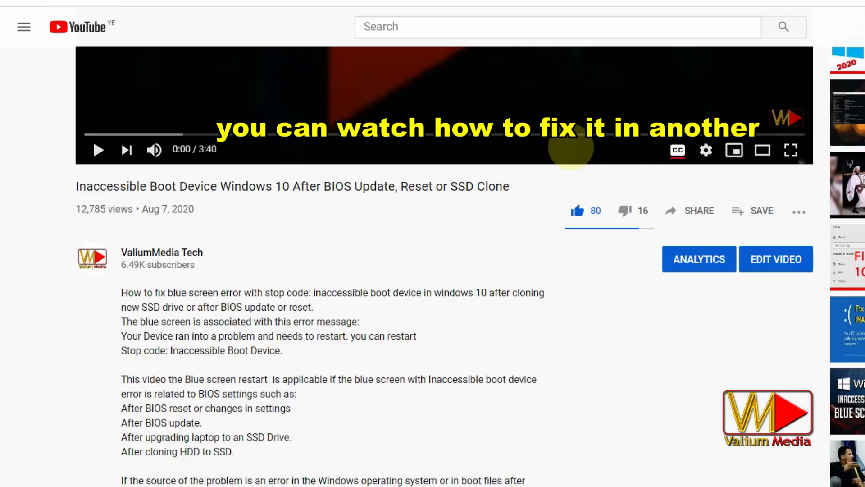
pyautogui.scroll(-5, 571, 147)
pyautogui.scroll(-5, 571, 146)
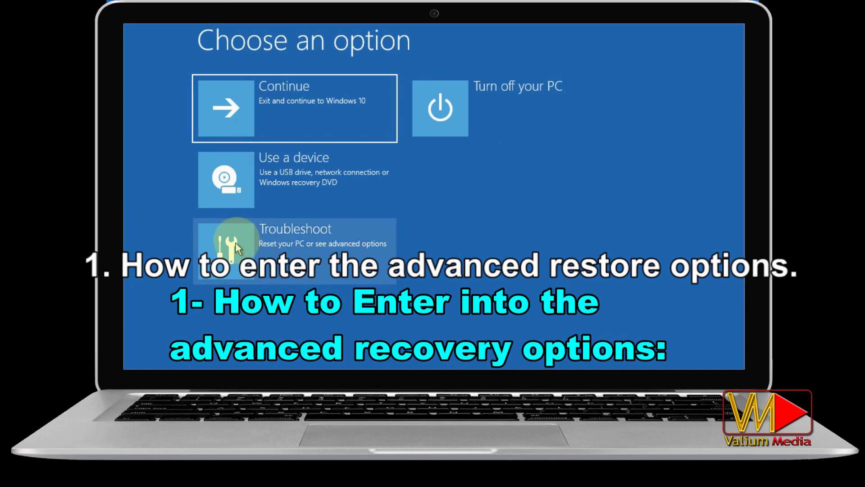
# - Go through Troubleshoot to the Advanced options of the Windows recovery environment
pyautogui.click(249, 241)
pyautogui.click(260, 193)
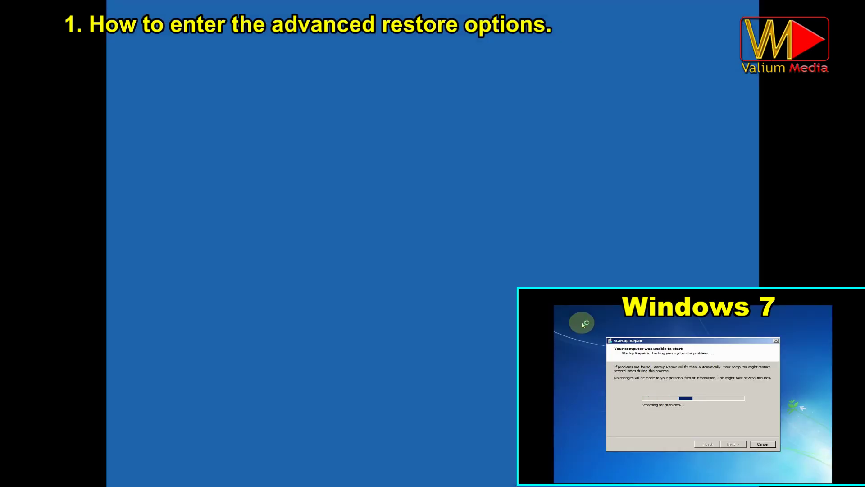
pyautogui.click(545, 147)
pyautogui.click(295, 270)
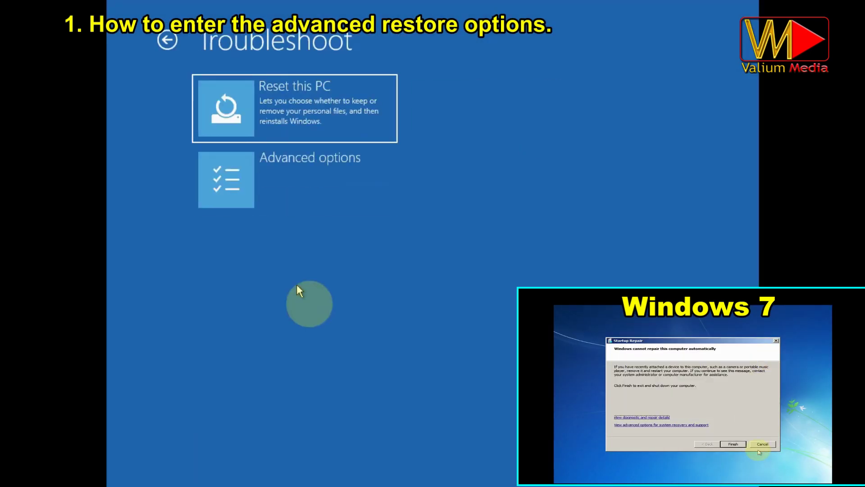
pyautogui.click(260, 193)
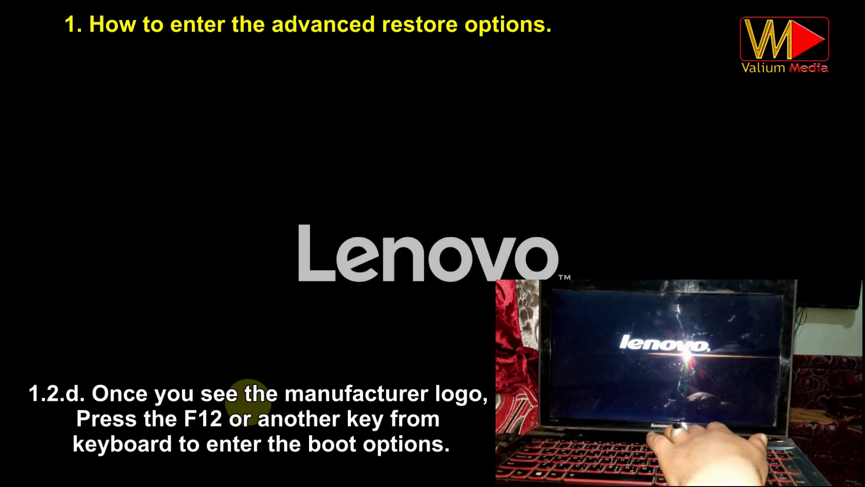
# - Enter the boot options at startup and boot from the EFI VMware Virtual SATA CDROM Drive
pyautogui.press('F12')
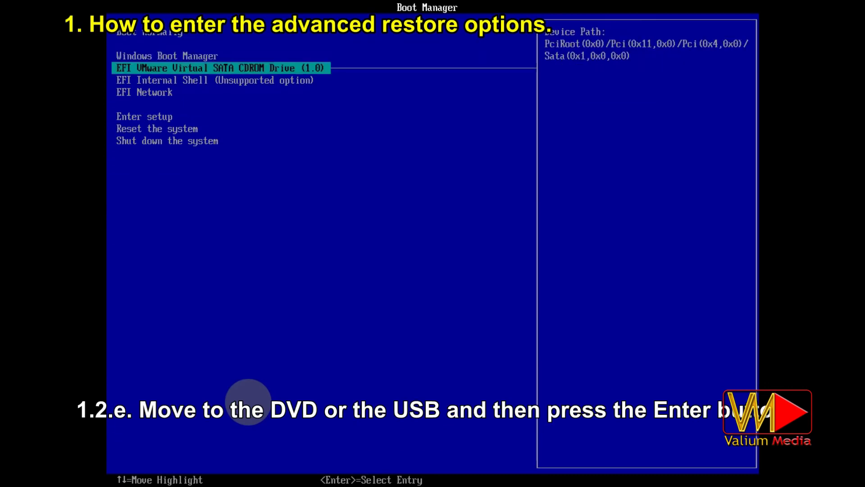
pyautogui.press('Return')
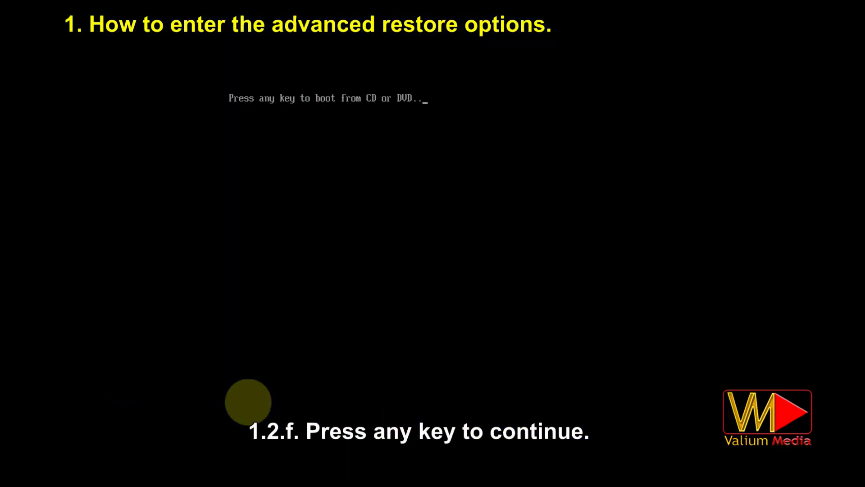
pyautogui.press('Return')
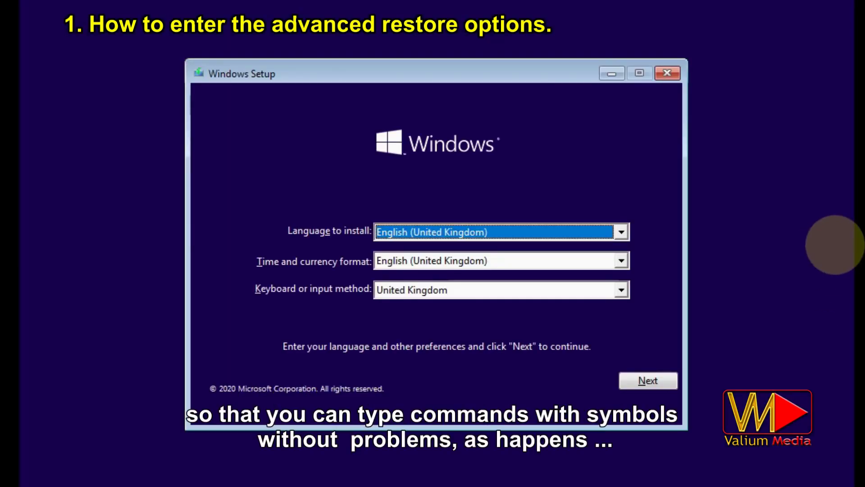
# - Set the Windows Setup keyboard or input method to United States-International and continue
pyautogui.click(487, 291)
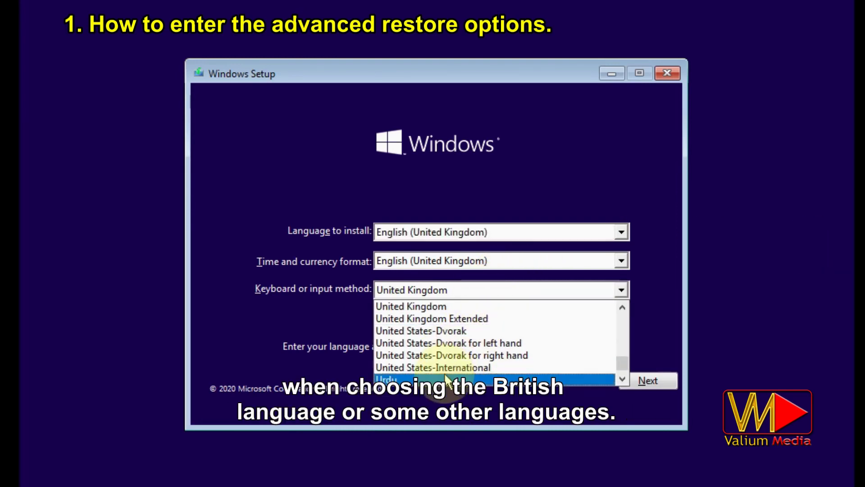
pyautogui.click(444, 367)
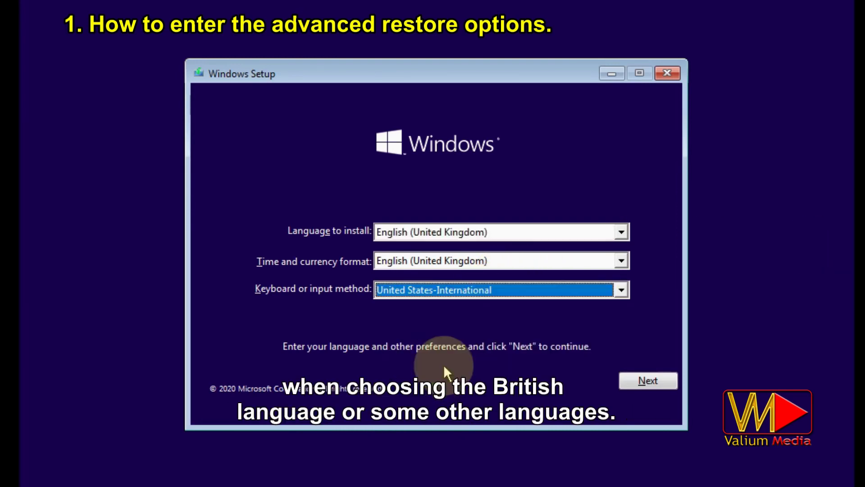
pyautogui.click(648, 381)
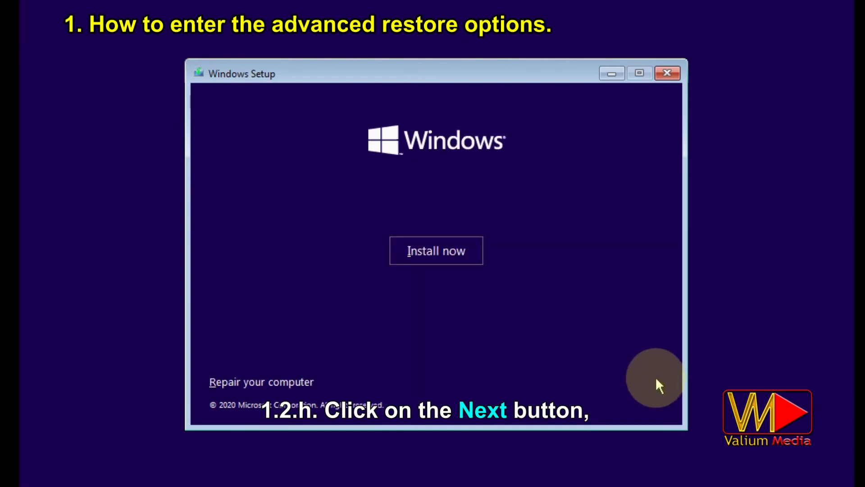
# - Choose to repair the computer and open Command Prompt from the advanced troubleshooting options
pyautogui.click(240, 381)
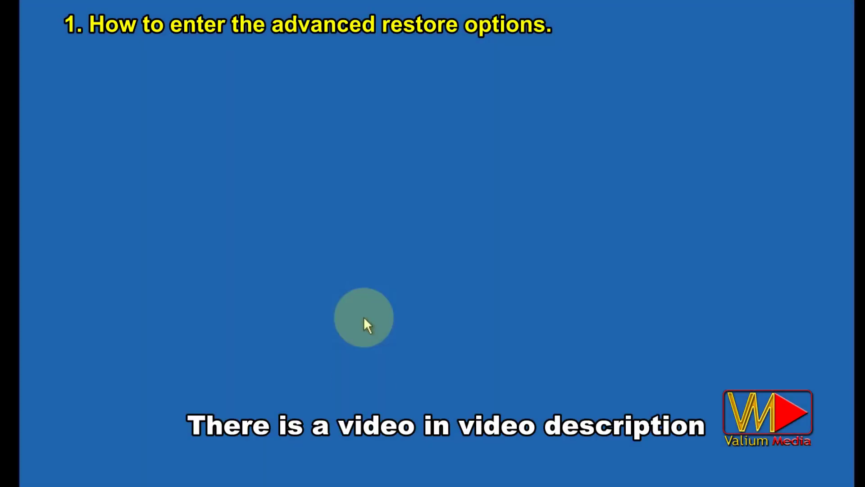
pyautogui.click(237, 319)
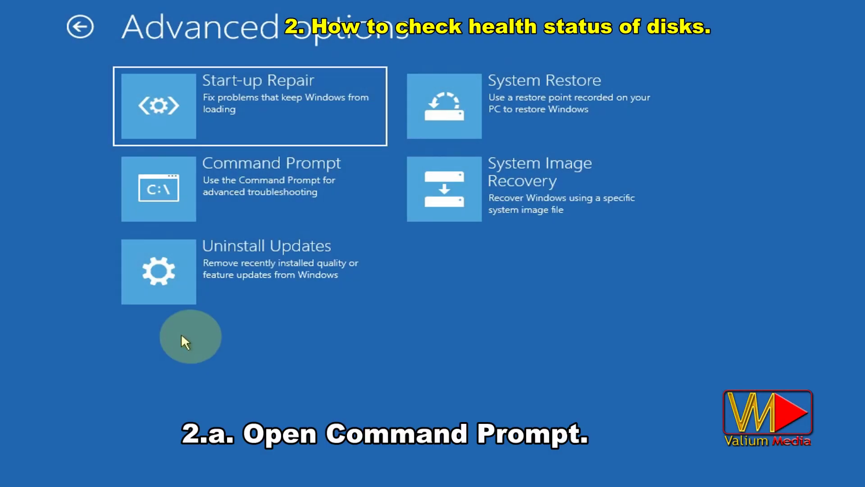
pyautogui.click(292, 191)
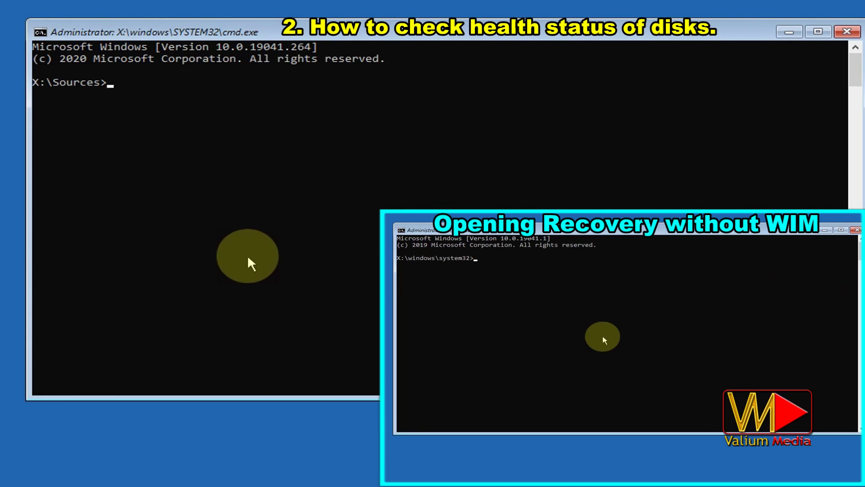
# - Launch Notepad from the command line and browse This PC in its Open dialog to examine the drives
pyautogui.write('notepad')
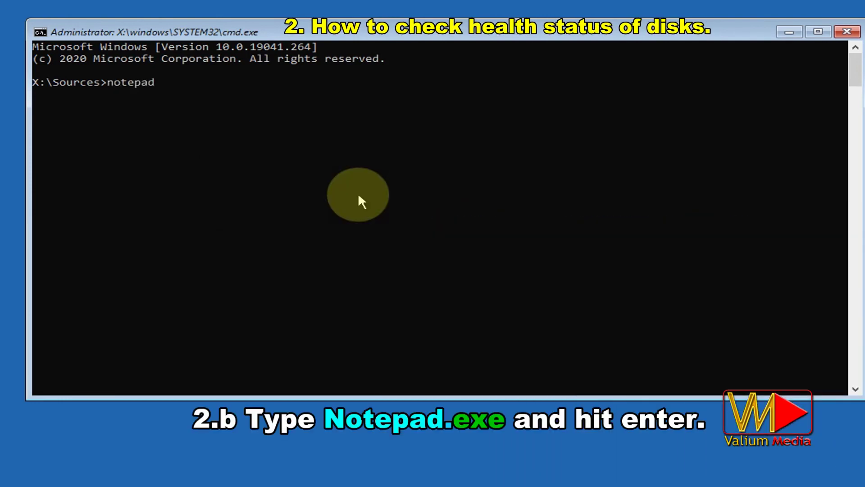
pyautogui.press('Return')
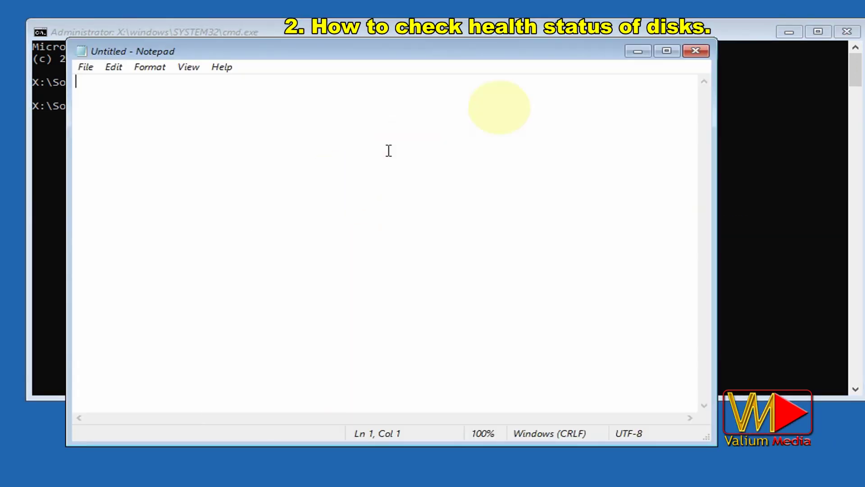
pyautogui.click(87, 68)
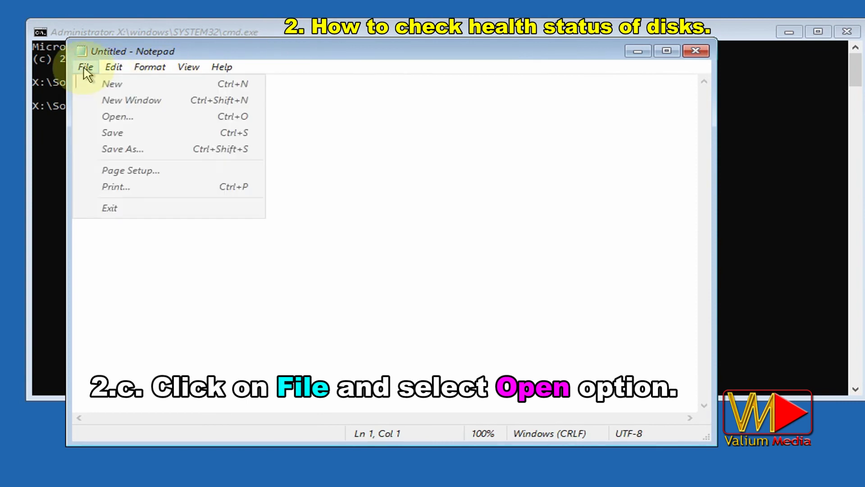
pyautogui.click(126, 116)
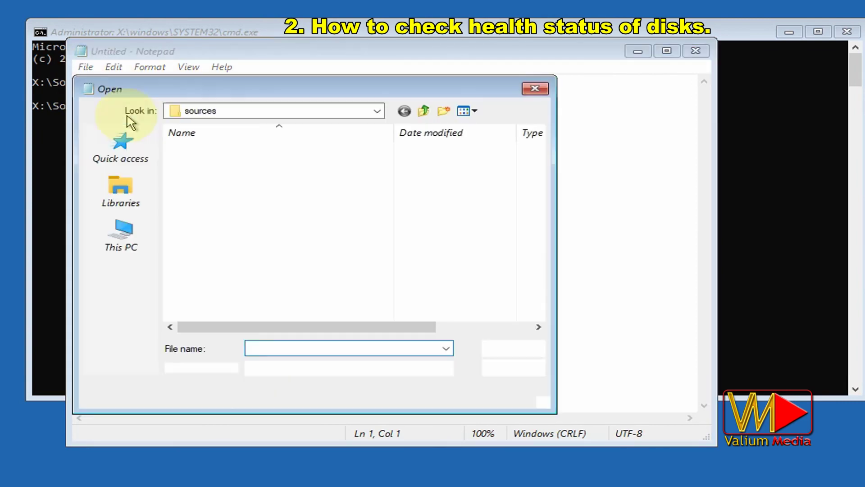
pyautogui.click(133, 245)
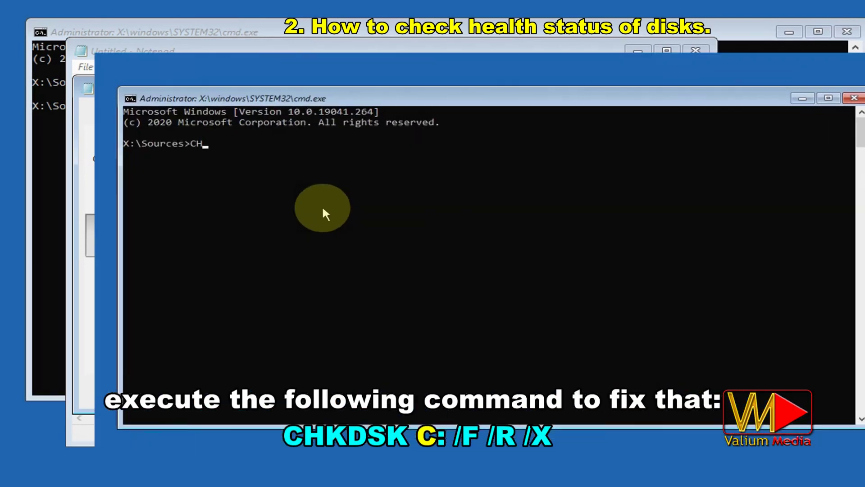
# - Run CHKDSK C: /F /R /X to check and repair the Windows partition, and review the scan result
pyautogui.write('KDSK C: /F /R /X')
pyautogui.press('Return')
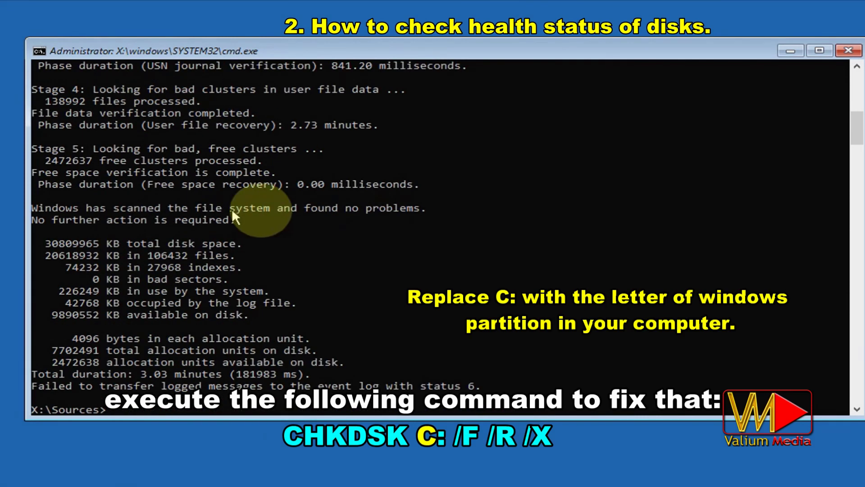
pyautogui.moveTo(333, 206); pyautogui.dragTo(226, 220)
pyautogui.click(150, 208)
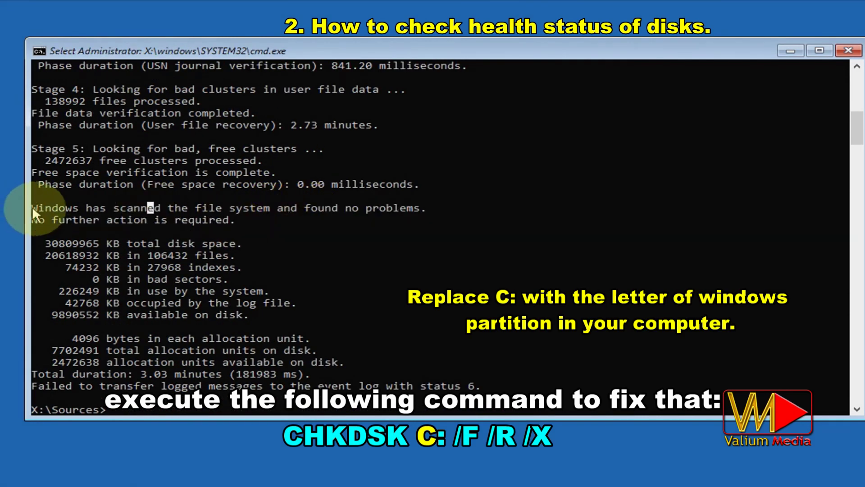
pyautogui.moveTo(32, 206); pyautogui.dragTo(250, 221)
pyautogui.click(320, 196)
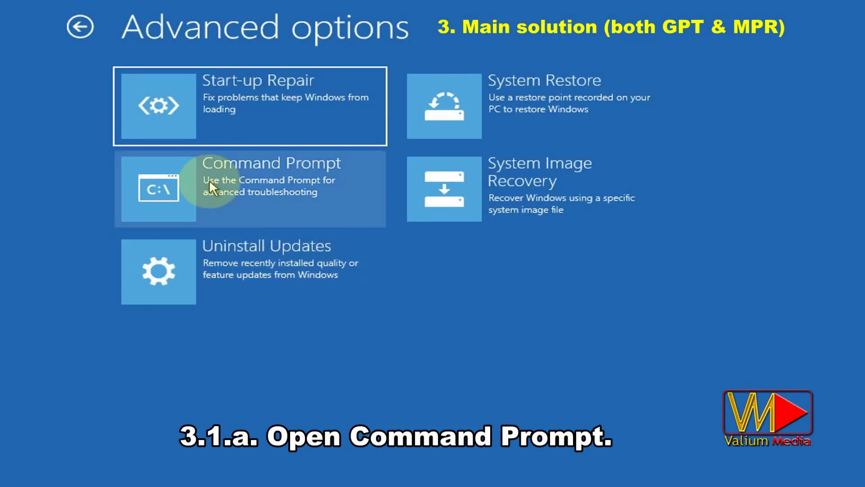
# - Open Command Prompt and run BCDEDIT to identify the Windows partition from the osdevice line
pyautogui.click(209, 180)
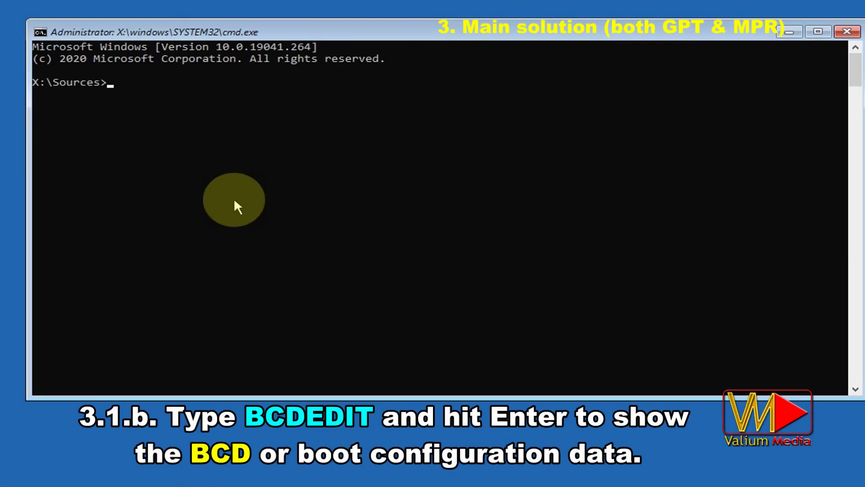
pyautogui.write('BCDEDIT')
pyautogui.press('Return')
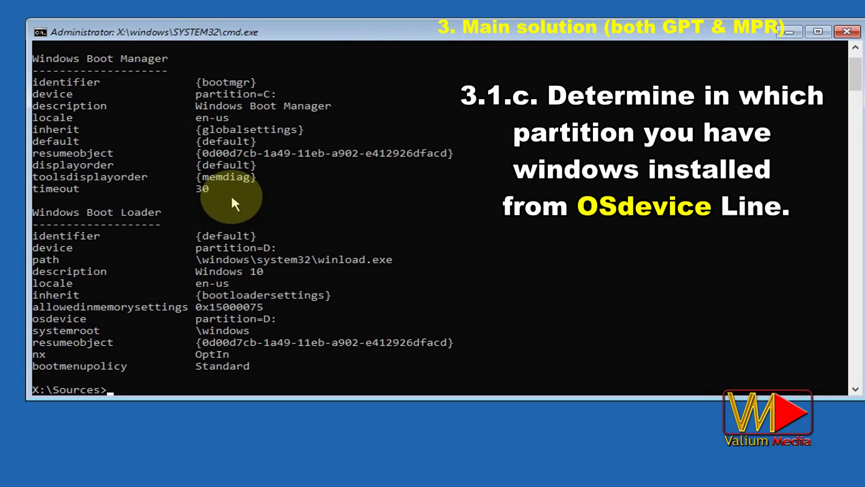
pyautogui.click(267, 318)
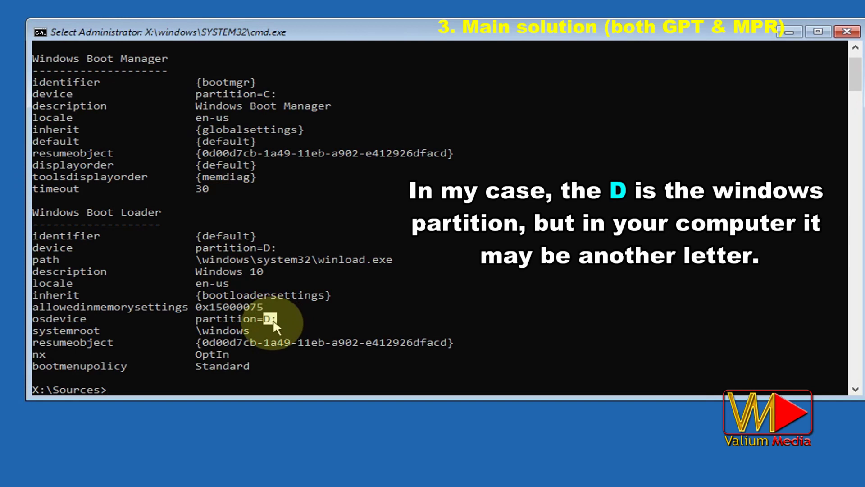
pyautogui.click(218, 378)
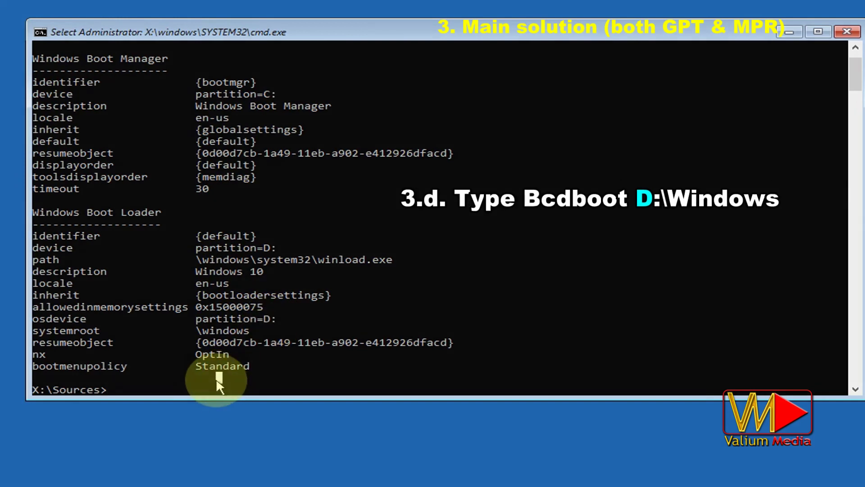
# - Rebuild the boot files by running BCDBOOT D:\windows, using the drive letter from the osdevice line
pyautogui.write('BCDBOOT')
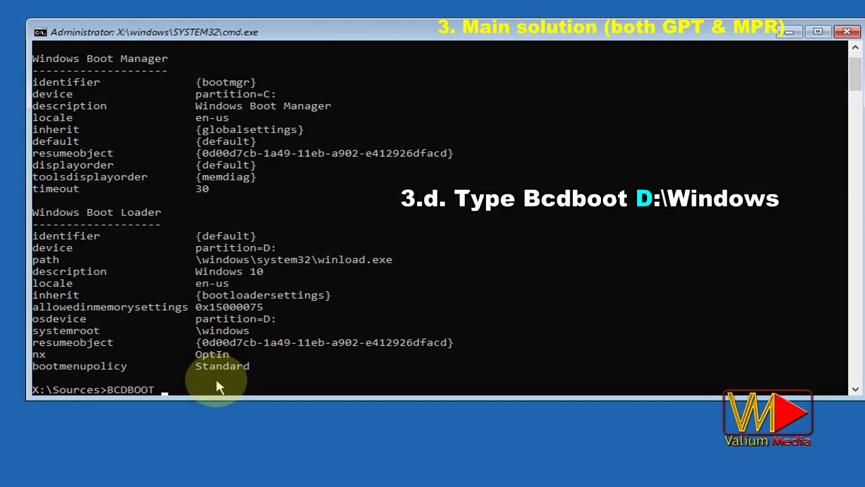
pyautogui.moveTo(258, 318); pyautogui.dragTo(274, 318)
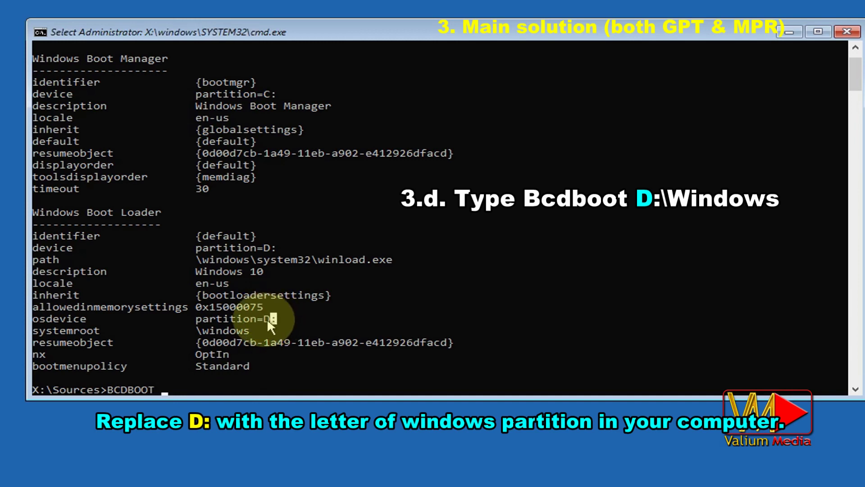
pyautogui.press('Escape')
pyautogui.write('D:\\windows')
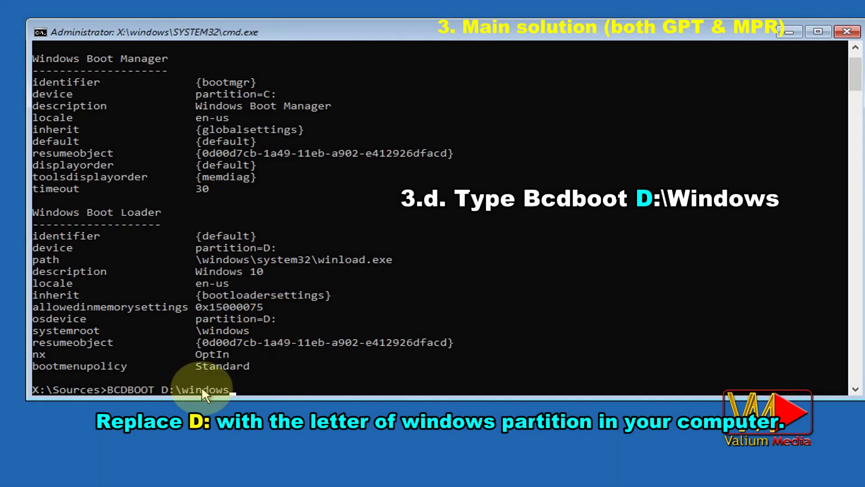
pyautogui.press('Return')
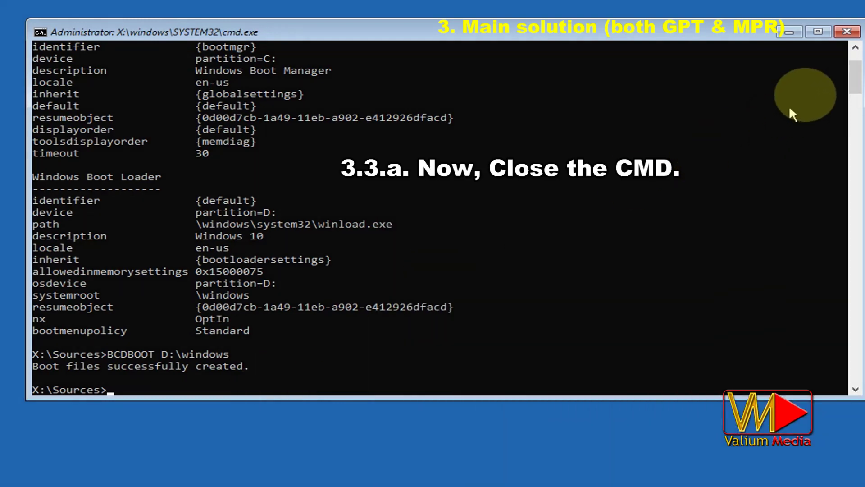
# - Close Command Prompt, continue to Windows 10, and retry the startup from the Recovery screen
pyautogui.click(845, 36)
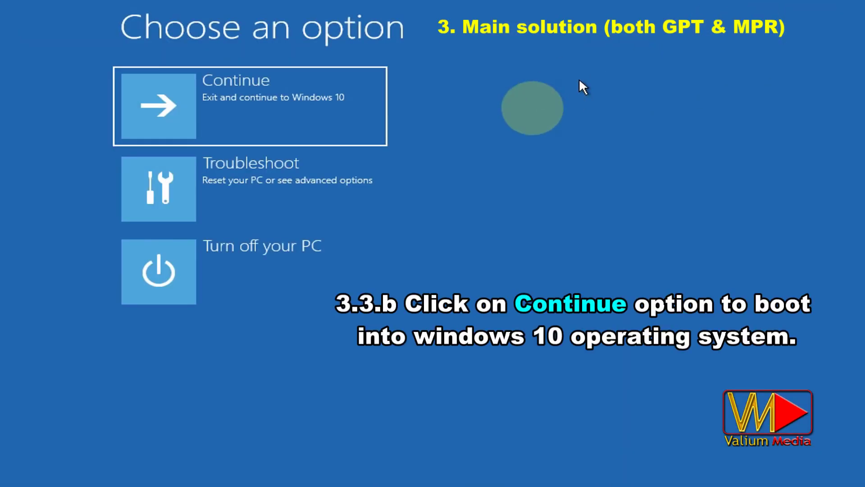
pyautogui.click(286, 114)
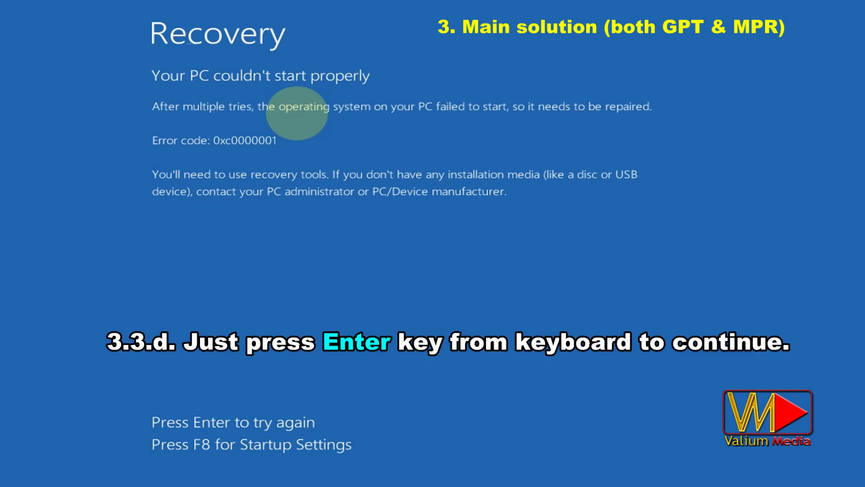
pyautogui.press('Return')
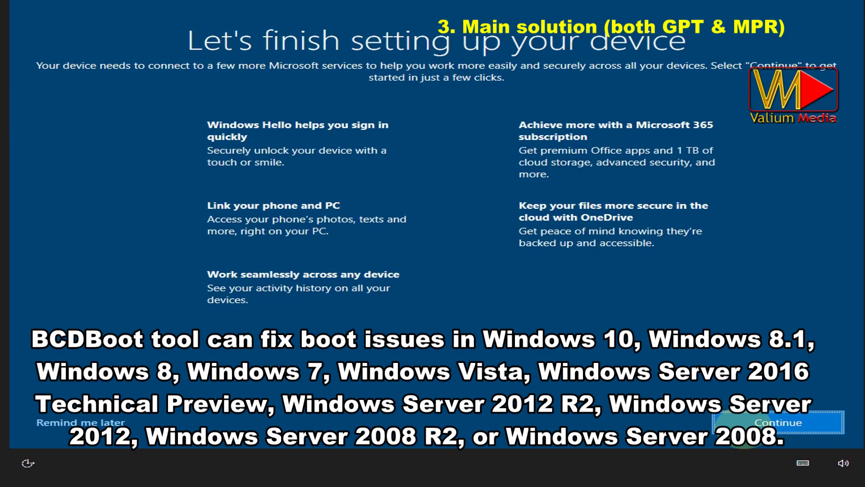
# - Complete the device setup screens to reach the desktop and select the RegBack batch file there
pyautogui.click(744, 425)
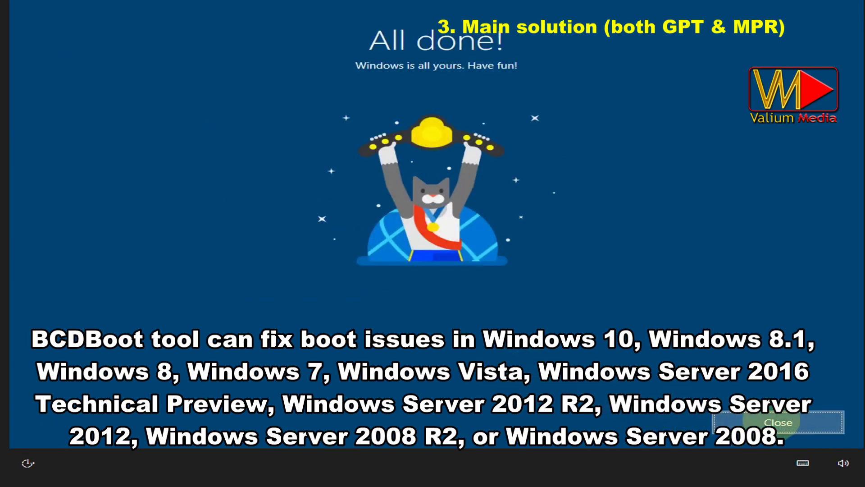
pyautogui.click(766, 422)
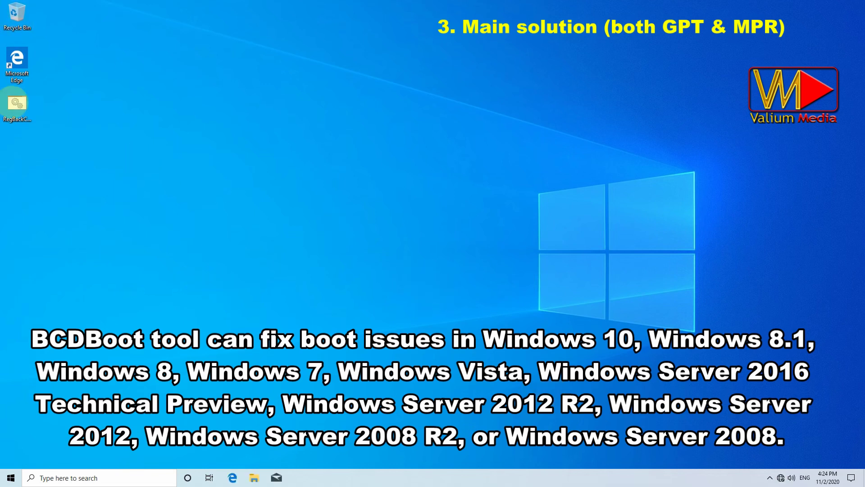
pyautogui.click(17, 104)
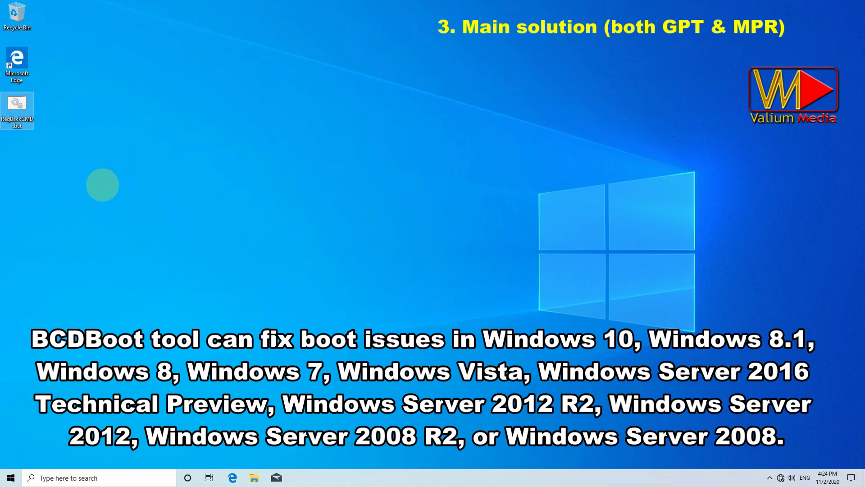
# - Open File Explorer at This PC and open a drive to check that its files are still there
pyautogui.click(103, 178)
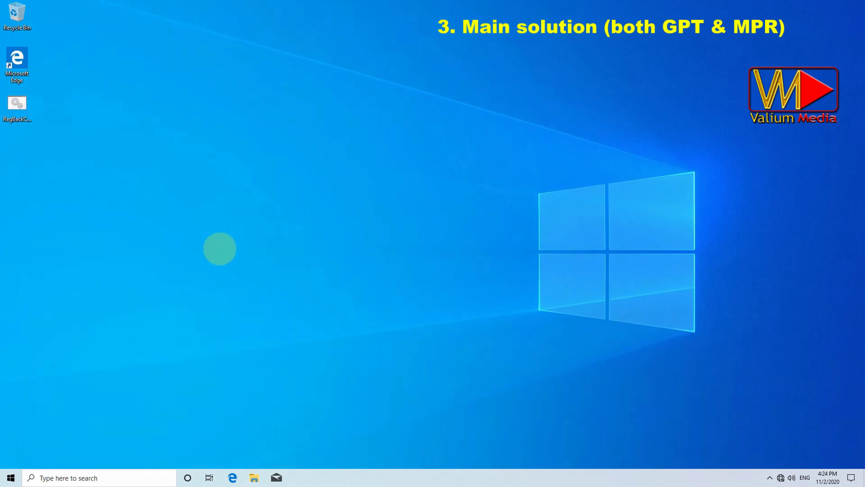
pyautogui.press('super+e')
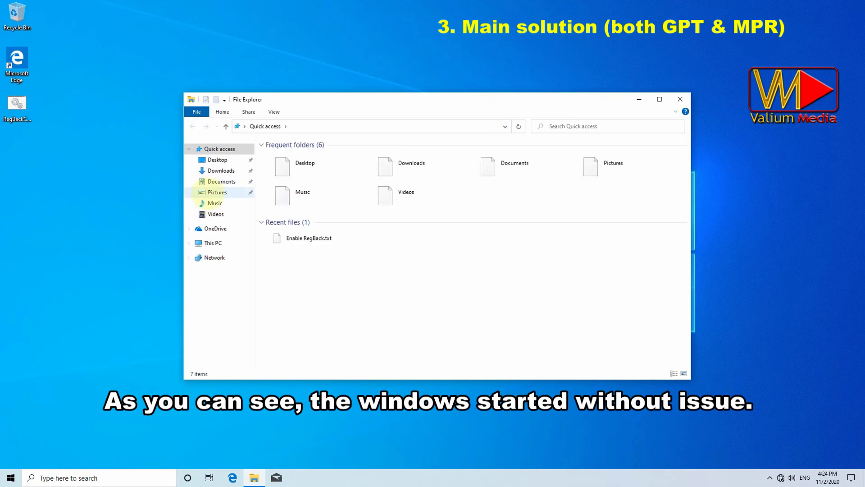
pyautogui.click(211, 243)
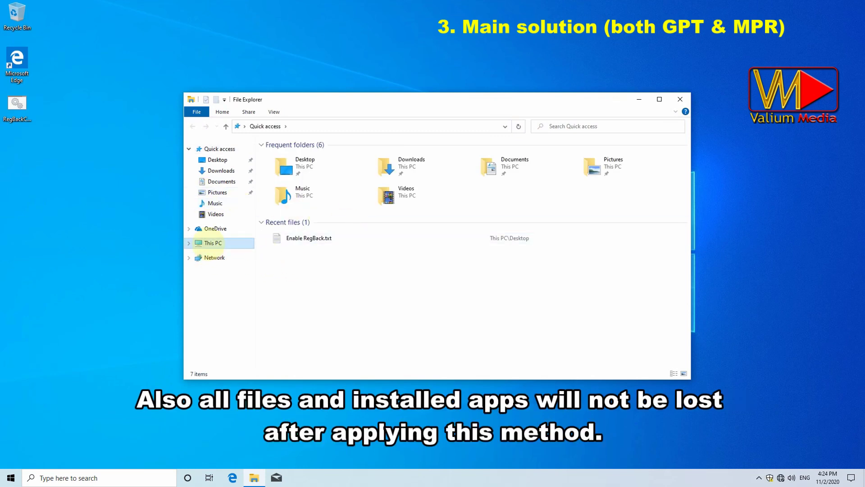
pyautogui.doubleClick(305, 259)
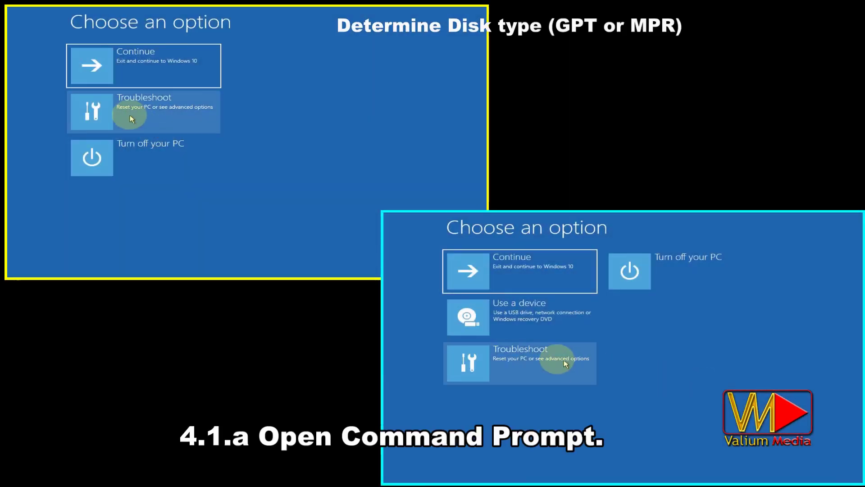
# - Open Command Prompt from the Troubleshoot options on both recovery systems and start diskpart
pyautogui.click(130, 117)
pyautogui.write('diskpart')
pyautogui.press('Return')
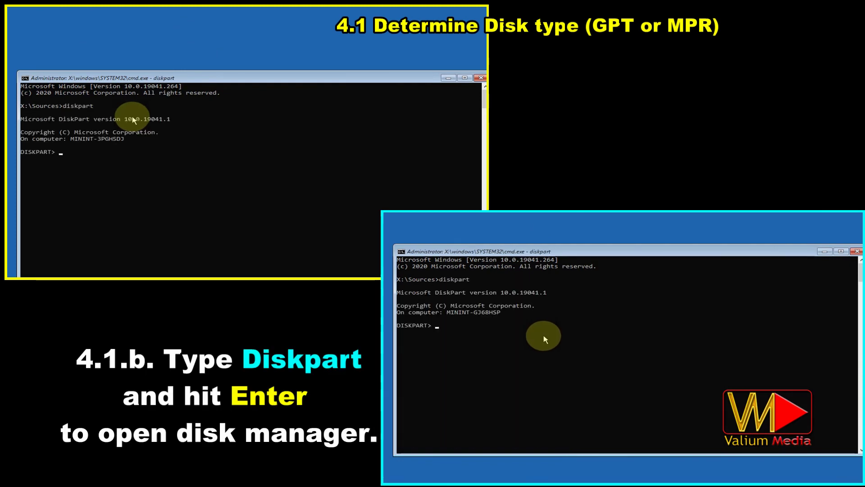
# - Run list disk and check the Gpt column for Disk 0 to determine each system's disk scheme
pyautogui.write('list disk')
pyautogui.press('Return')
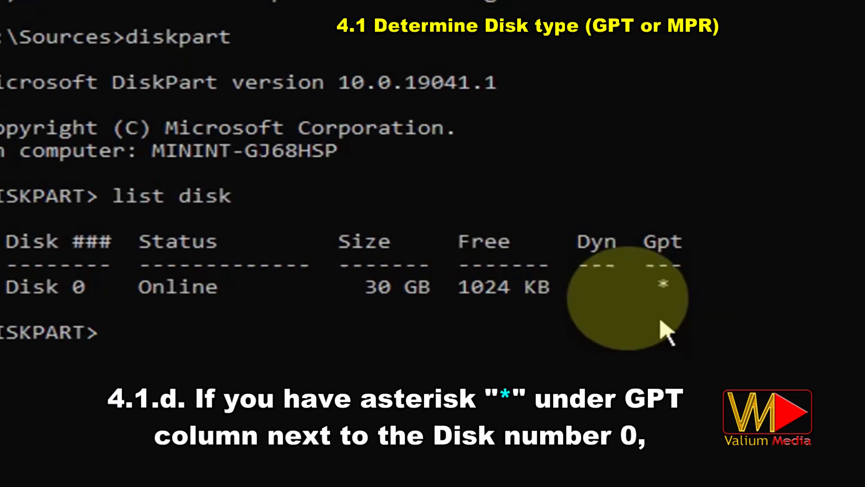
pyautogui.moveTo(649, 278); pyautogui.dragTo(665, 285)
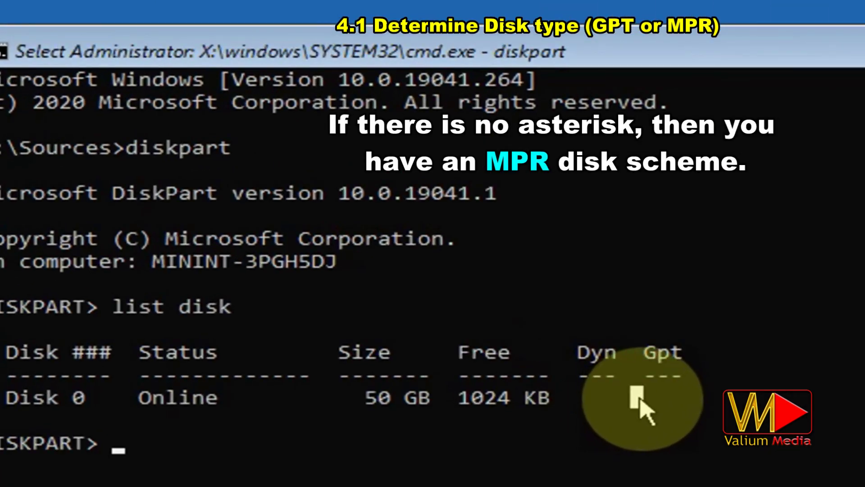
pyautogui.moveTo(640, 400)
pyautogui.mouseDown()
pyautogui.moveTo(680, 405)
pyautogui.moveTo(703, 396)
pyautogui.moveTo(646, 399)
pyautogui.mouseUp()
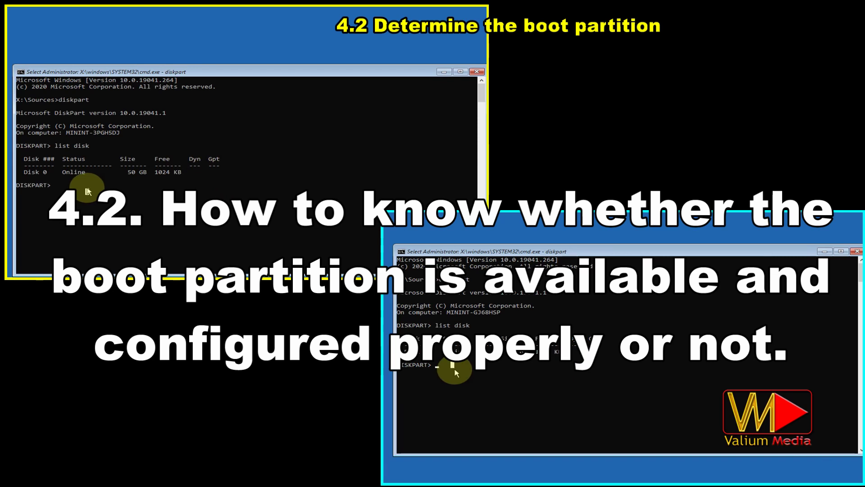
# - Select the disk containing Windows in both diskpart sessions with sel disk 0
pyautogui.write('sel')
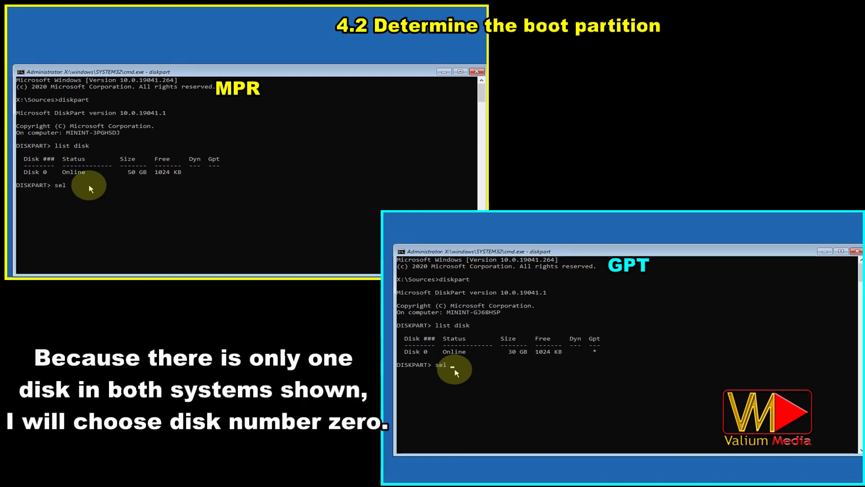
pyautogui.write(' di')
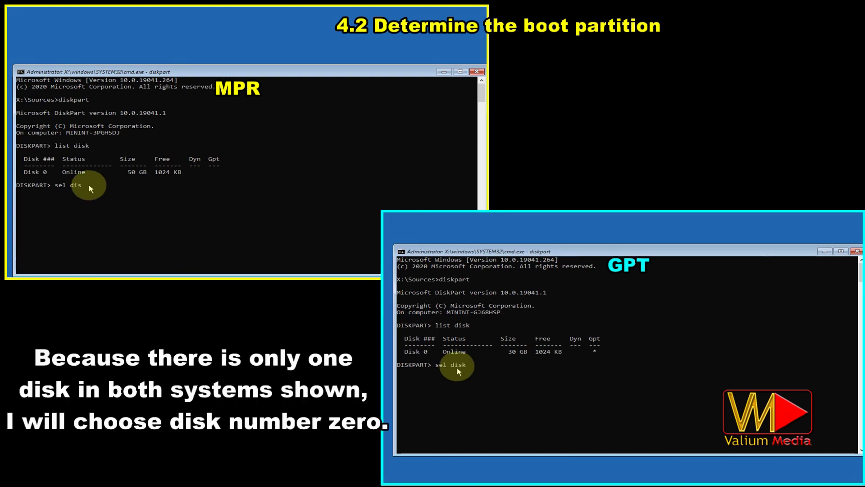
pyautogui.write('sk')
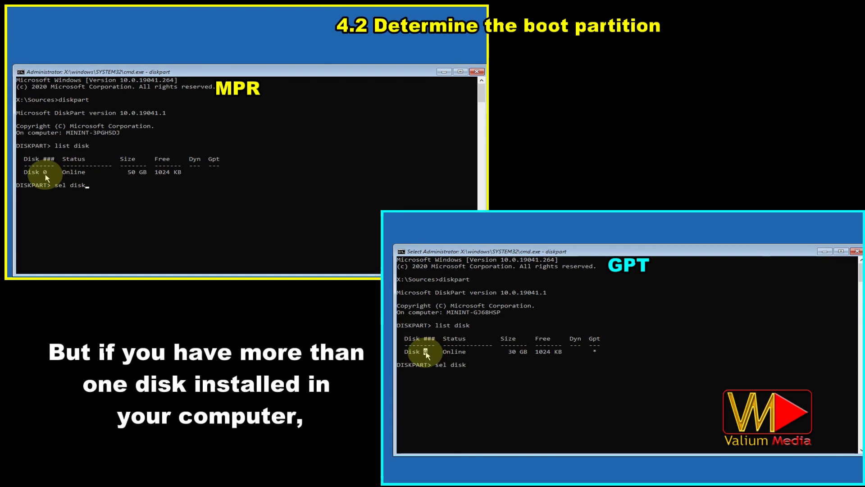
pyautogui.click(483, 370)
pyautogui.click(95, 187)
pyautogui.write('0')
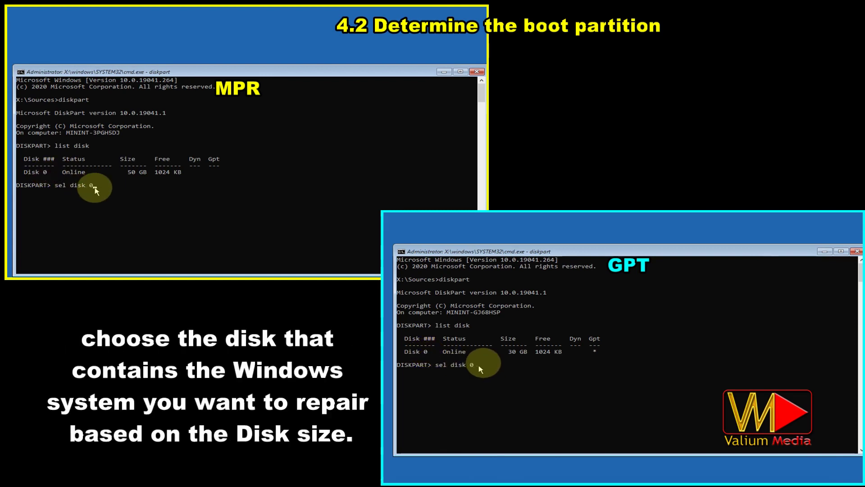
pyautogui.press('Return')
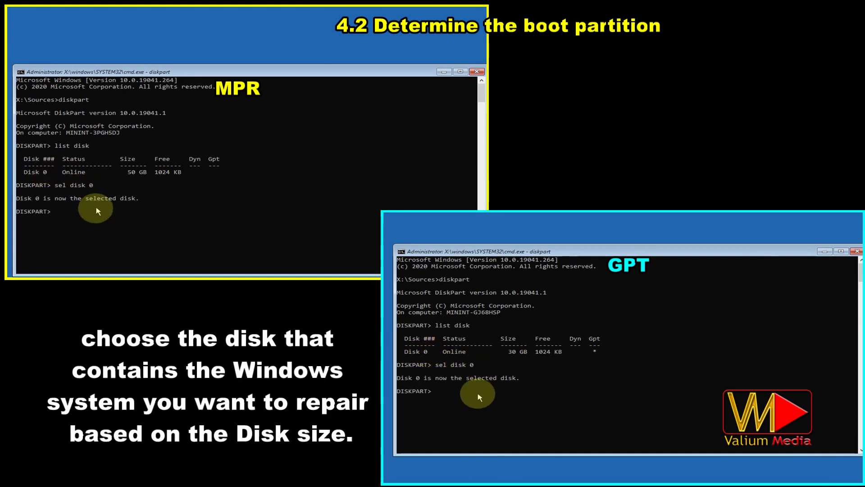
# - Show the available volumes in both diskpart sessions with list vol
pyautogui.write('list')
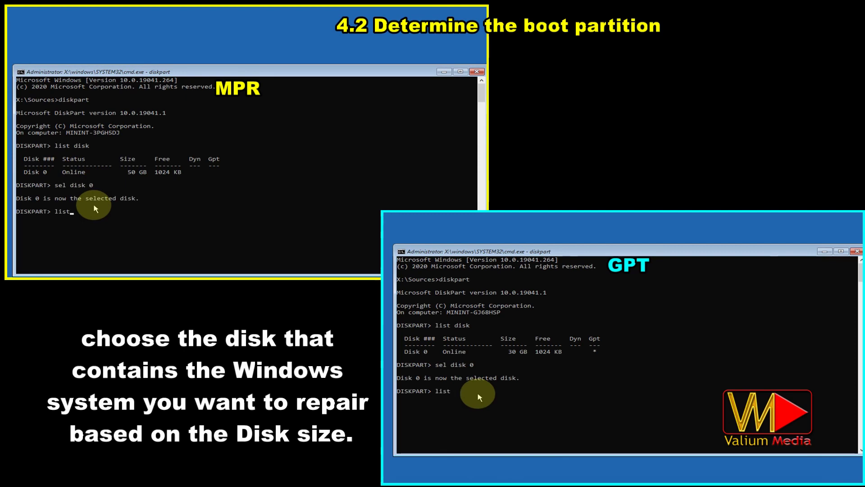
pyautogui.write(' vol')
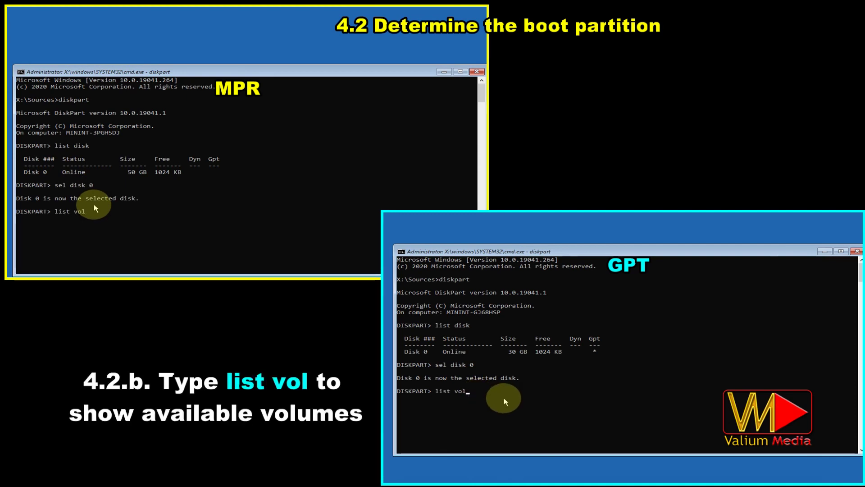
pyautogui.press('Return')
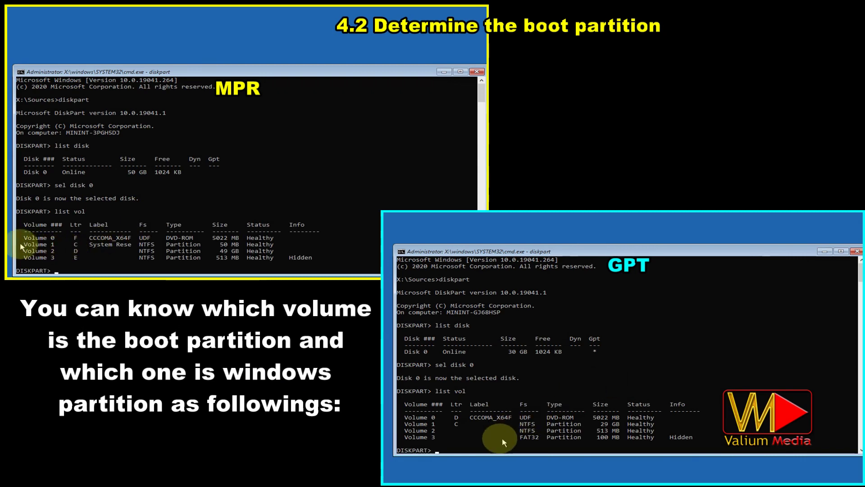
# - Examine the size, file system, label and info of the listed volumes to tell the boot partition from the Windows partition
pyautogui.moveTo(24, 244); pyautogui.dragTo(270, 246)
pyautogui.moveTo(517, 435); pyautogui.dragTo(533, 437)
pyautogui.moveTo(271, 246); pyautogui.dragTo(277, 250)
pyautogui.moveTo(532, 437); pyautogui.dragTo(537, 443)
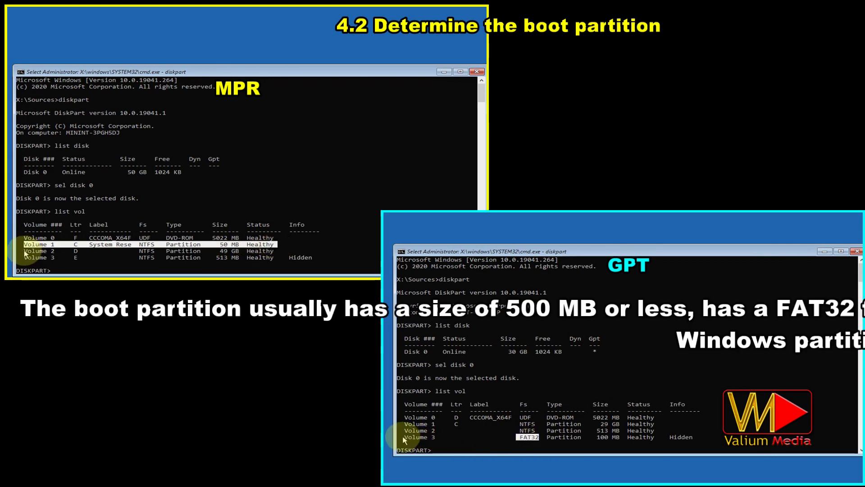
pyautogui.moveTo(24, 251); pyautogui.dragTo(183, 251)
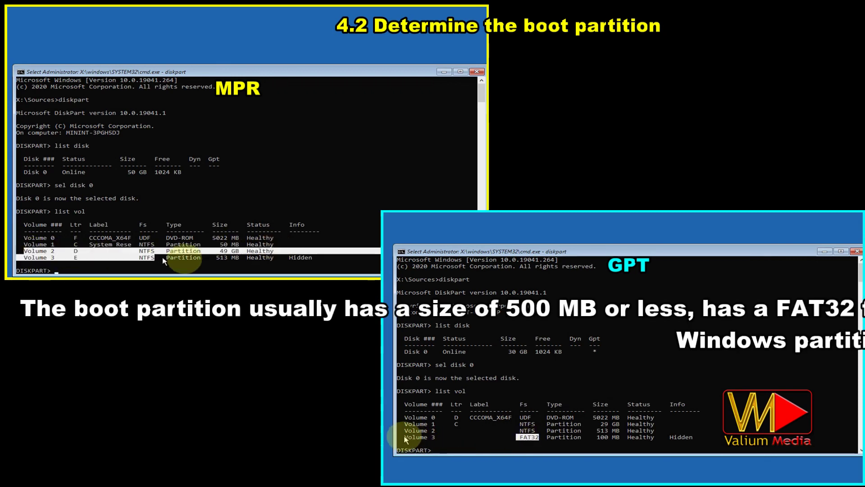
pyautogui.moveTo(404, 437); pyautogui.dragTo(450, 436)
pyautogui.moveTo(183, 251); pyautogui.dragTo(247, 252)
pyautogui.moveTo(450, 437); pyautogui.dragTo(564, 439)
pyautogui.moveTo(247, 252); pyautogui.dragTo(285, 252)
pyautogui.moveTo(565, 439); pyautogui.dragTo(685, 436)
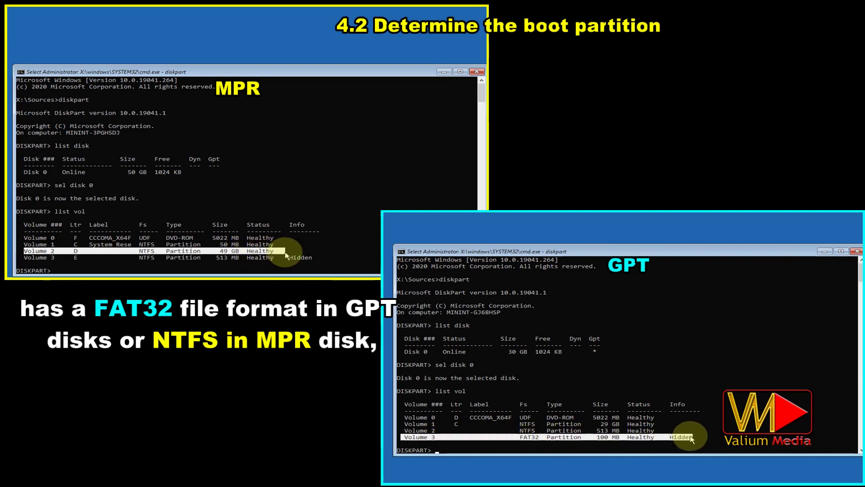
pyautogui.click(483, 446)
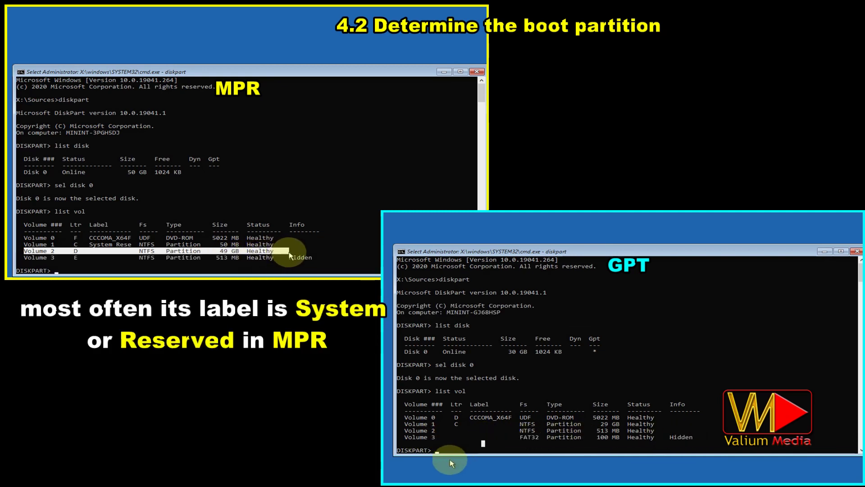
pyautogui.moveTo(286, 252); pyautogui.dragTo(290, 255)
pyautogui.click(464, 445)
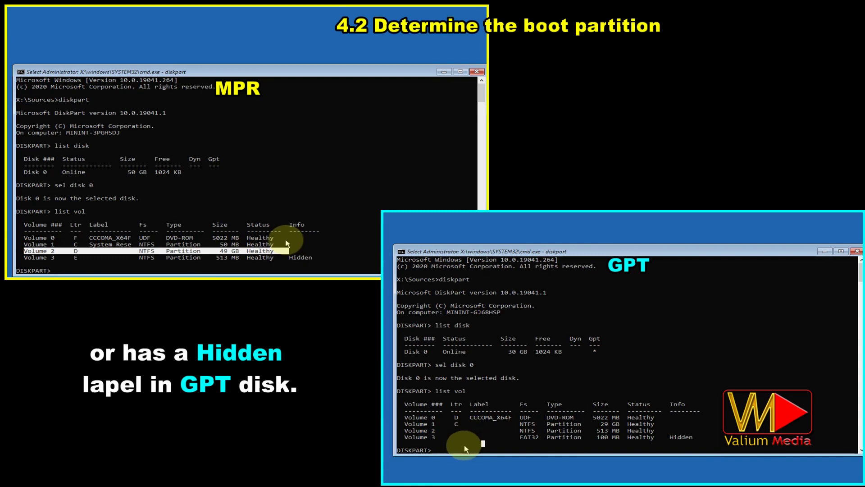
# - Check the rows of Volume 1 on the MPR system and Volume 3 on the GPT system as the boot partitions
pyautogui.write('list')
pyautogui.click(255, 250)
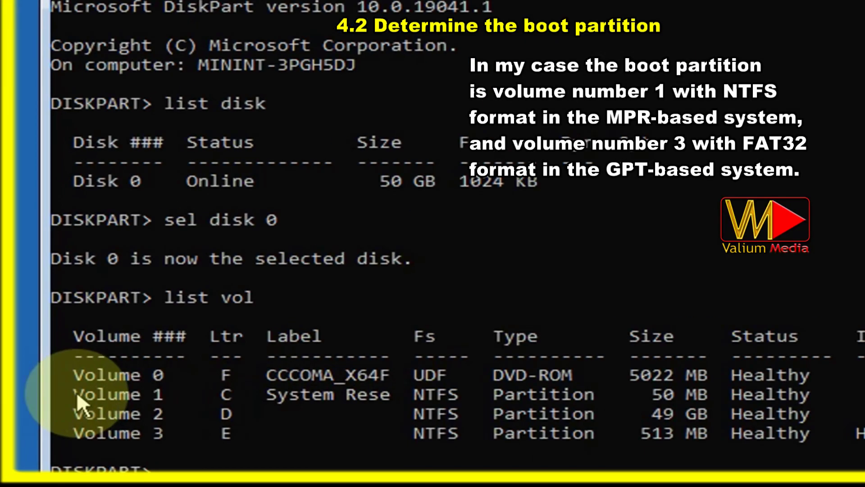
pyautogui.moveTo(25, 243); pyautogui.dragTo(141, 246)
pyautogui.moveTo(418, 399); pyautogui.dragTo(815, 401)
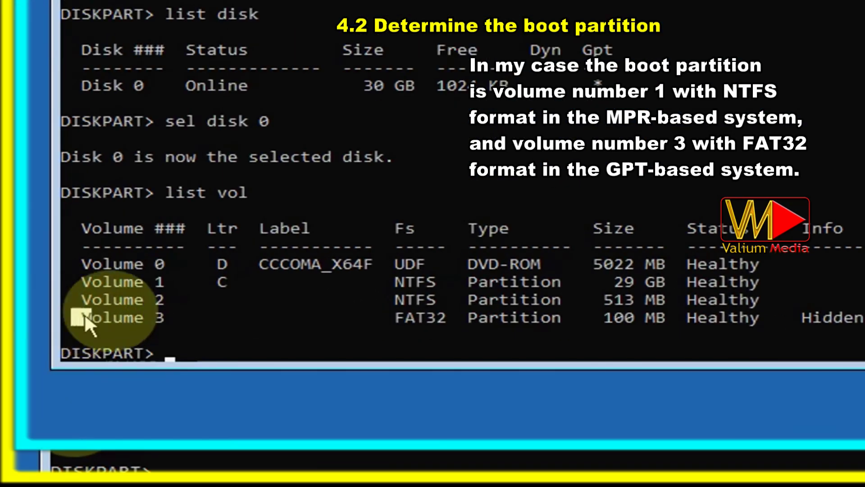
pyautogui.moveTo(86, 321); pyautogui.dragTo(858, 318)
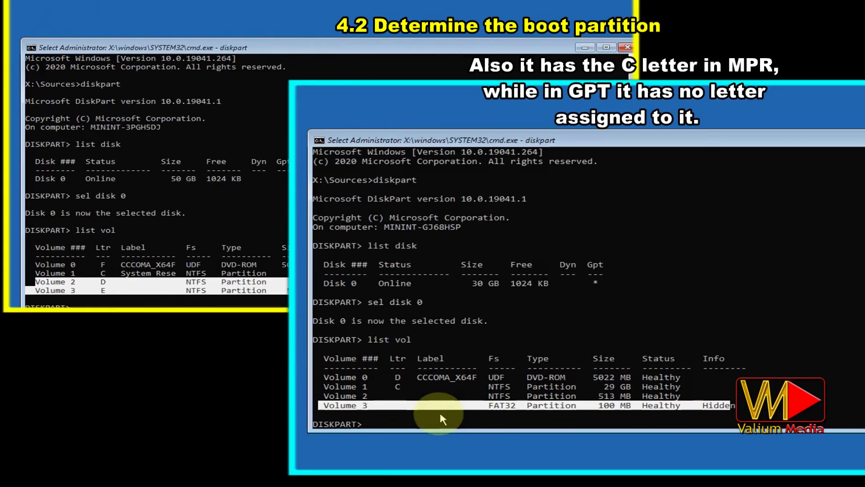
# - List the partitions of the selected disk in both diskpart sessions with list partition
pyautogui.write('list p')
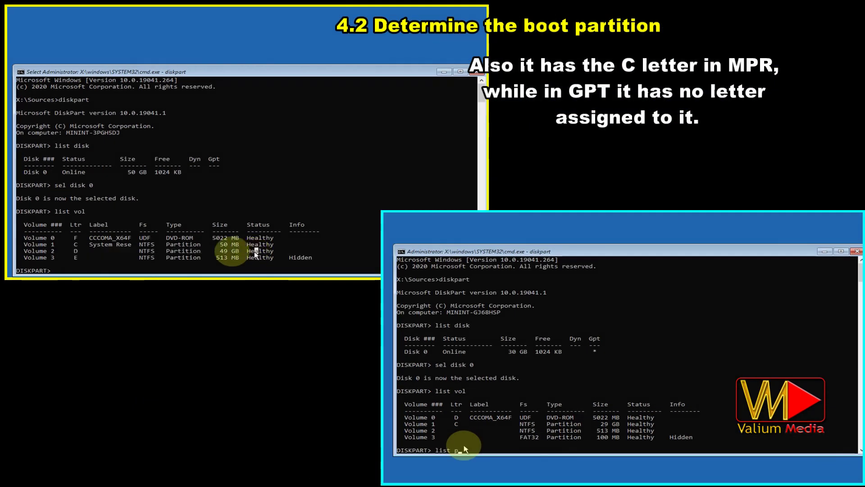
pyautogui.write('art')
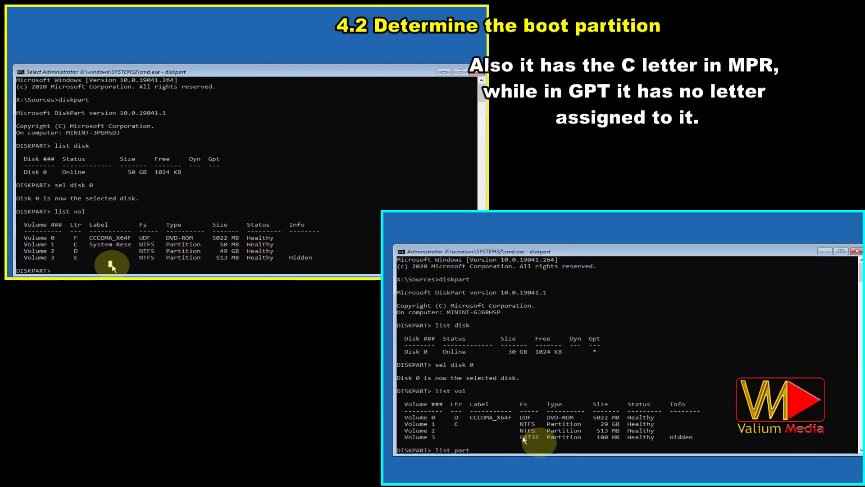
pyautogui.write('l')
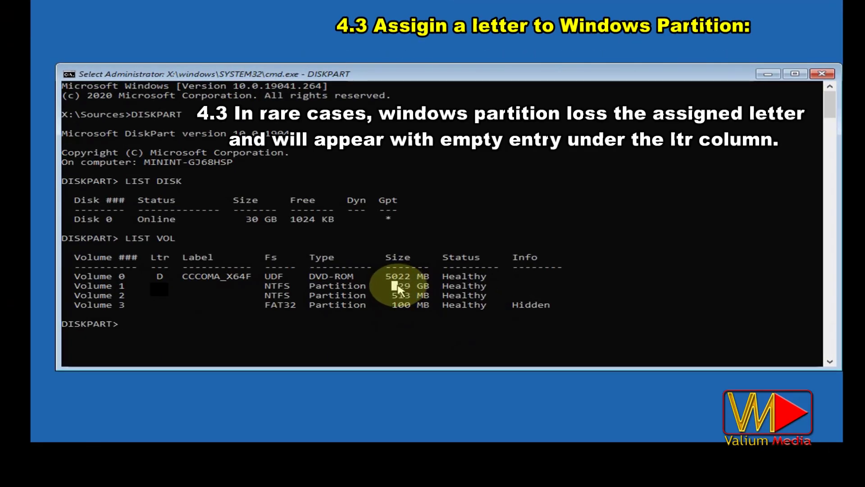
# - Check the size of Volume 1 in the GPT volume list to identify the Windows partition missing its letter
pyautogui.moveTo(398, 286); pyautogui.dragTo(418, 287)
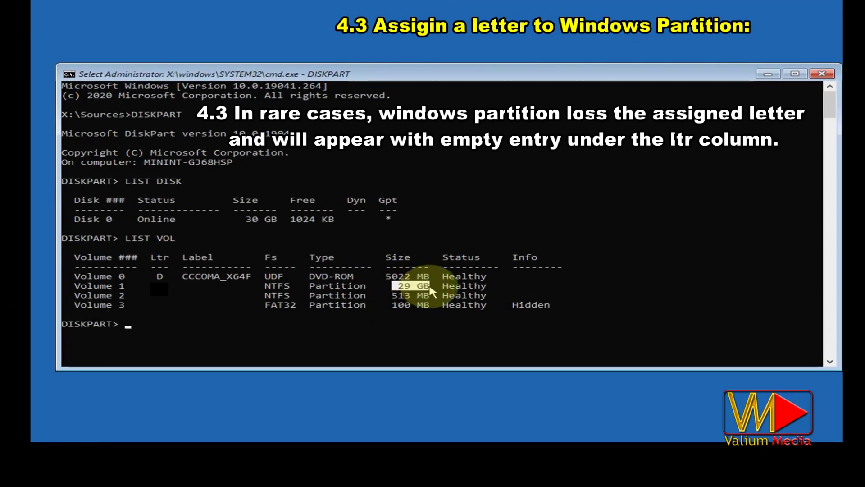
pyautogui.click(429, 287)
pyautogui.moveTo(427, 287); pyautogui.dragTo(397, 286)
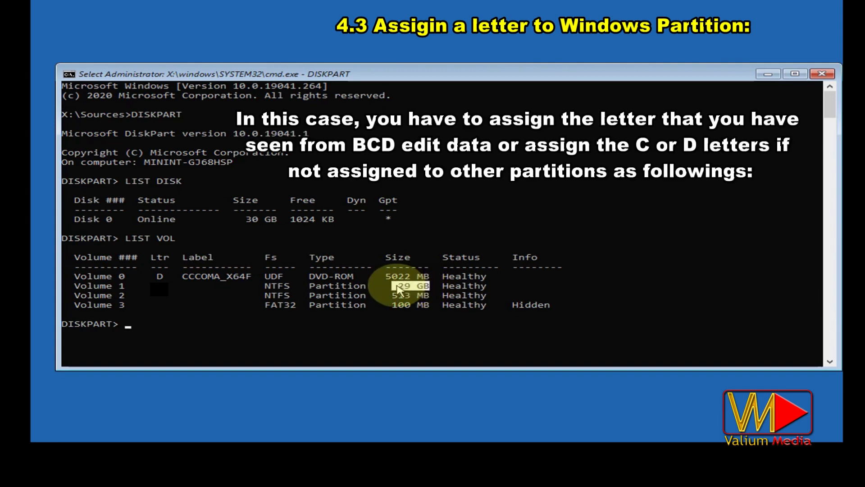
pyautogui.rightClick(198, 317)
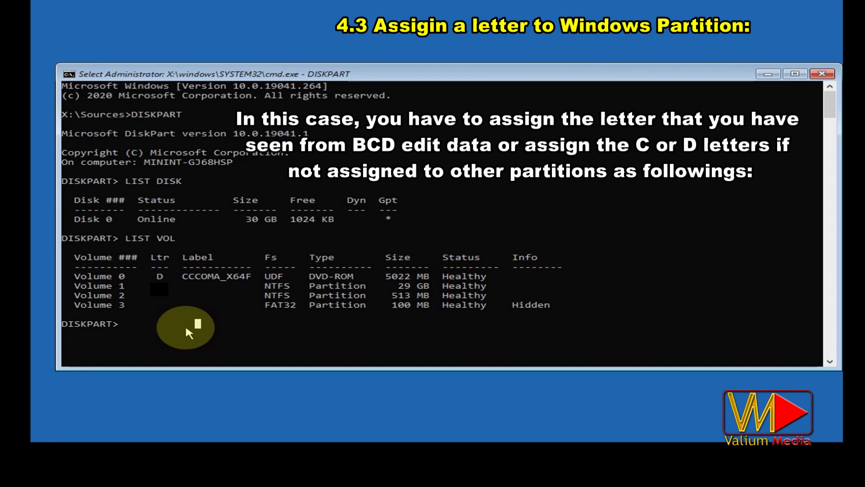
# - Select the Windows partition with SEL VOL 1 and give it a drive letter with ASSIGN LETTER C:
pyautogui.write('SE')
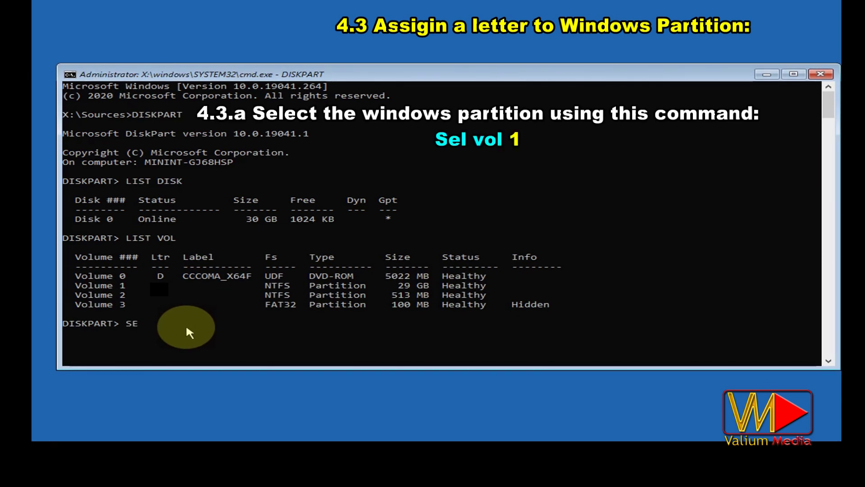
pyautogui.write('L VOL 1')
pyautogui.press('Return')
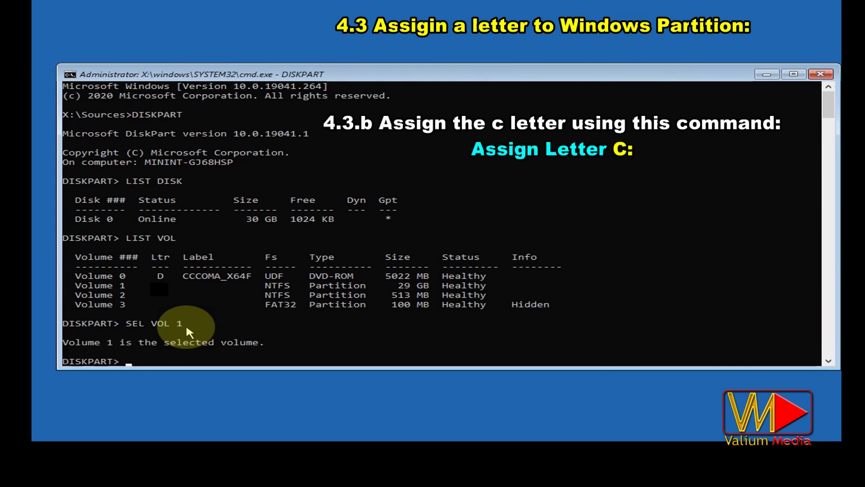
pyautogui.write('ASSIGN LETTER C:')
pyautogui.press('Return')
# - Exit diskpart and run BCDEDIT to check whether the drive letter is set in the BCD data
pyautogui.write('EXIT')
pyautogui.press('Return')
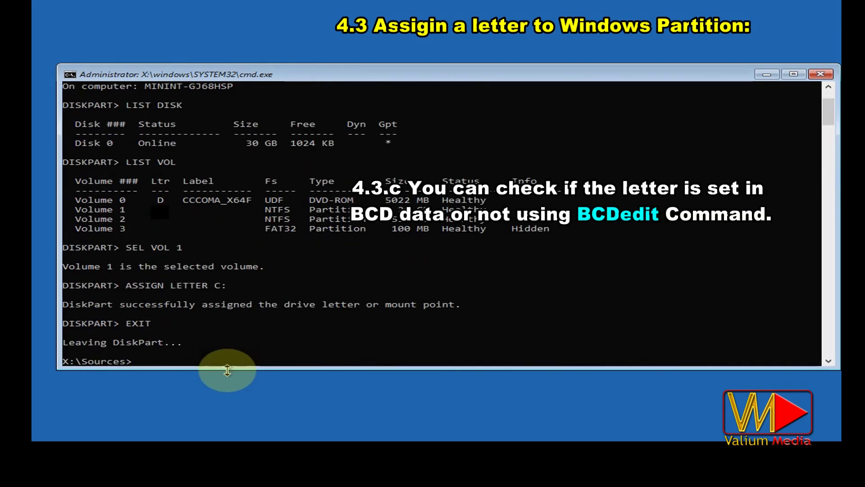
pyautogui.write('BCDEDIT')
pyautogui.press('Return')
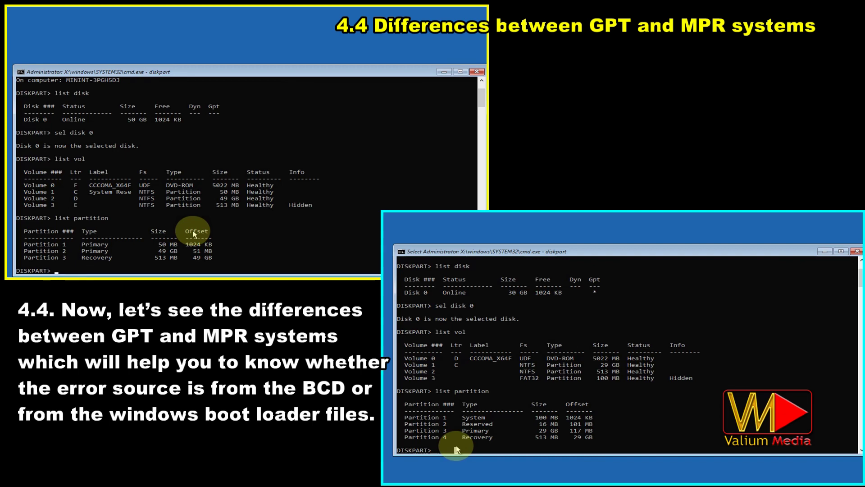
# - Exit diskpart in both the MBR and GPT sessions and run BCDEDIT to list the boot configuration data
pyautogui.write('ex')
pyautogui.write('e')
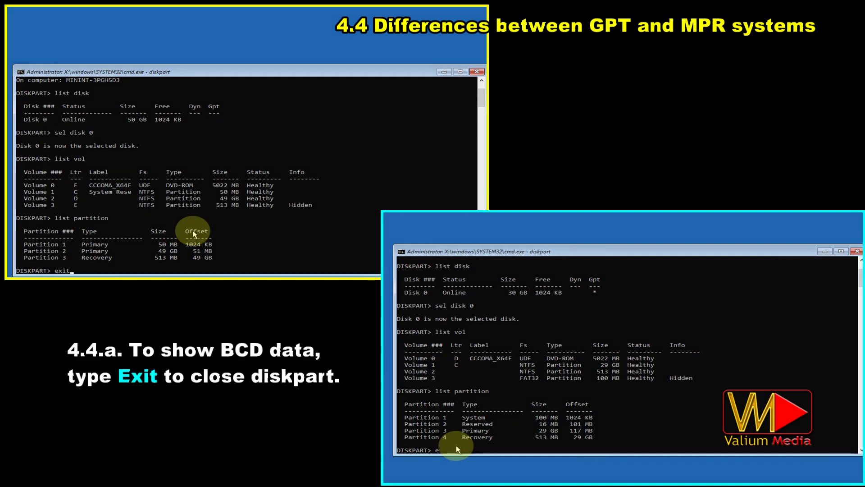
pyautogui.press('Return')
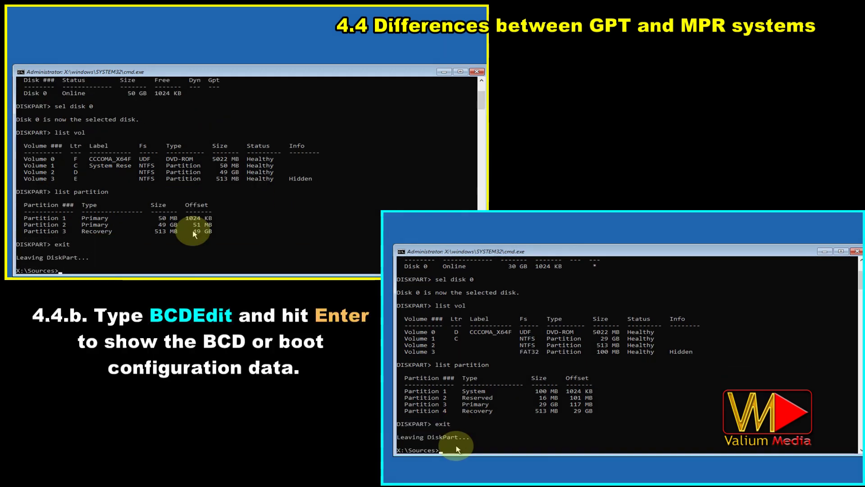
pyautogui.write('BCDeIT')
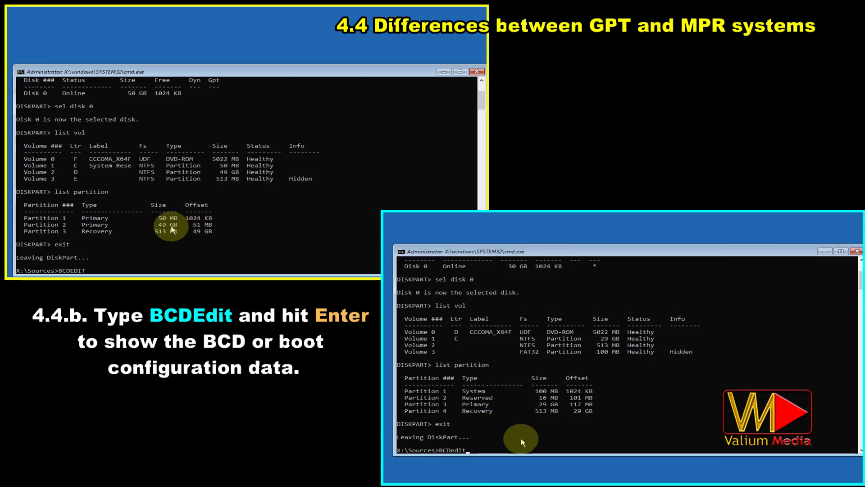
pyautogui.press('Return')
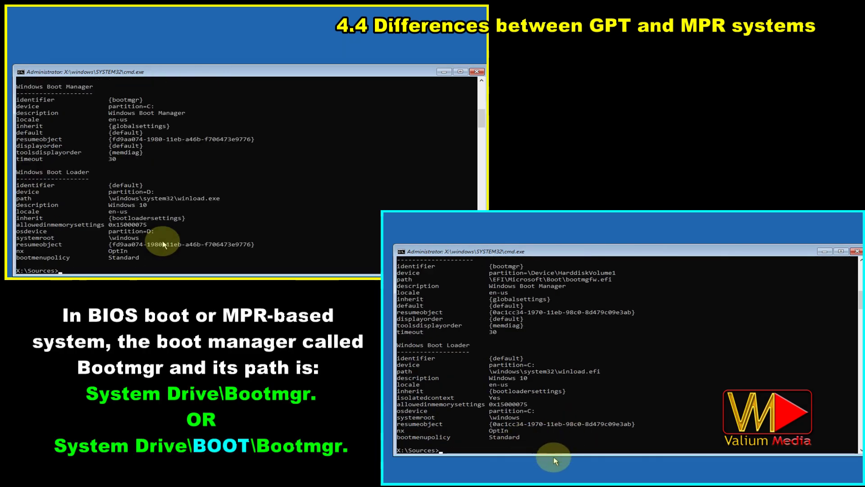
# - Examine the device and osdevice entries under Windows Boot Loader in both sessions and match the MBR entry to its volume in the volume list
pyautogui.moveTo(553, 456); pyautogui.dragTo(553, 482)
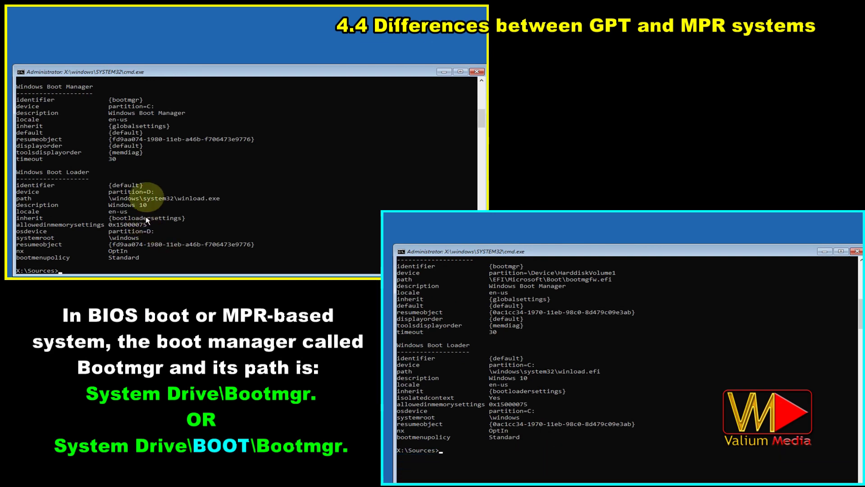
pyautogui.moveTo(537, 245); pyautogui.dragTo(537, 214)
pyautogui.moveTo(205, 63); pyautogui.dragTo(204, 9)
pyautogui.scroll(3, 561, 289)
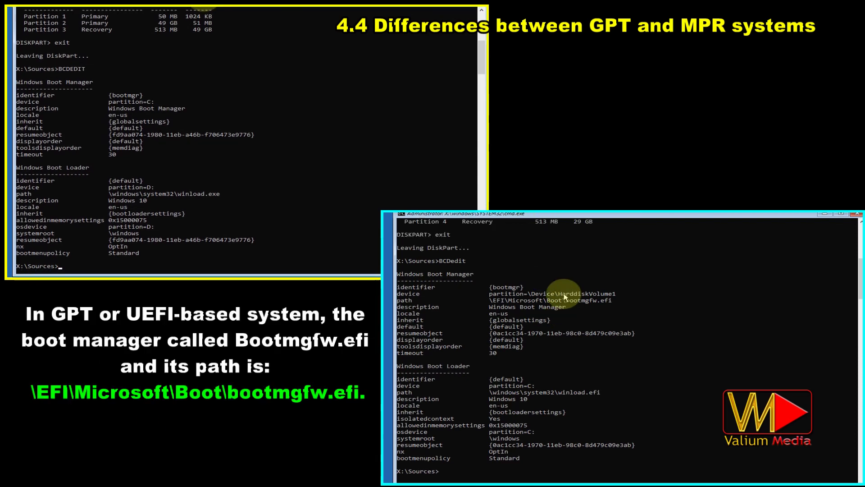
pyautogui.scroll(1, 227, 115)
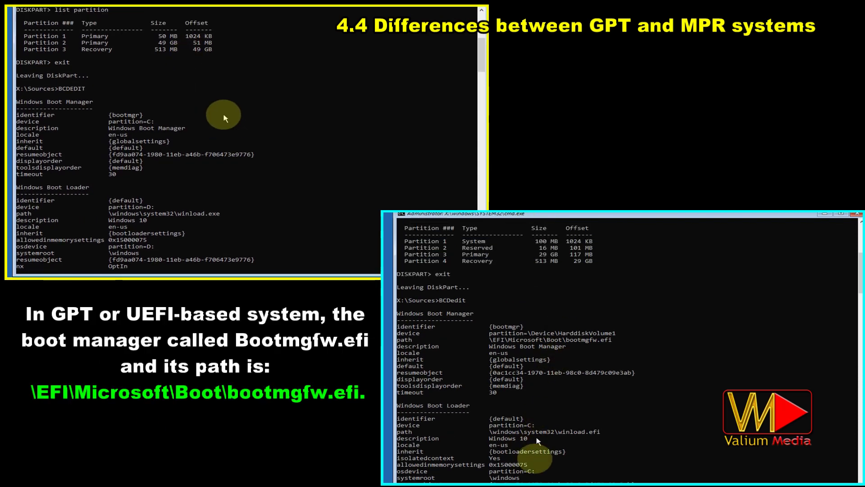
pyautogui.moveTo(413, 475); pyautogui.dragTo(518, 471)
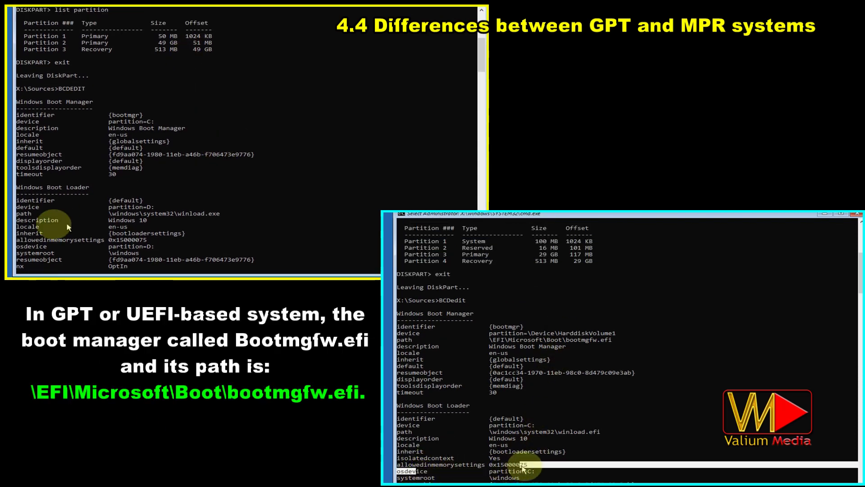
pyautogui.click(530, 471)
pyautogui.moveTo(18, 249); pyautogui.dragTo(139, 242)
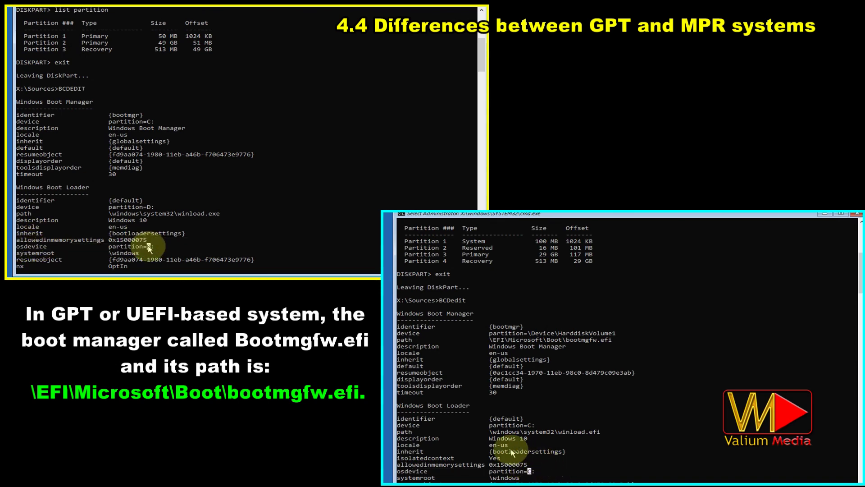
pyautogui.click(149, 246)
pyautogui.click(530, 424)
pyautogui.scroll(3, 153, 232)
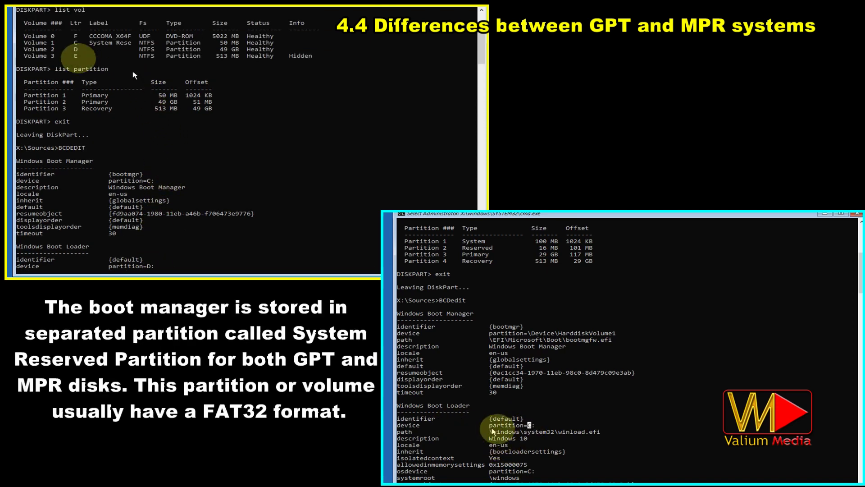
pyautogui.moveTo(27, 50); pyautogui.dragTo(276, 54)
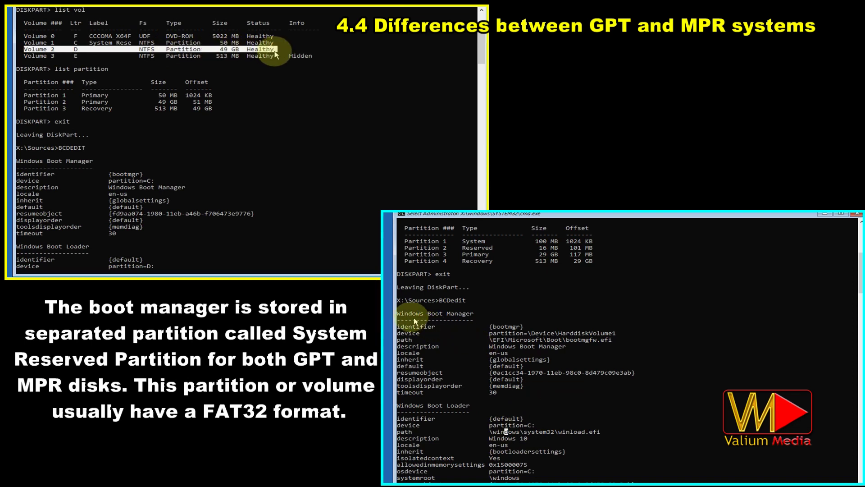
# - Compare the Windows Boot Manager device entries of both sessions and match the MBR entry to the System Reserved volume
pyautogui.moveTo(397, 313); pyautogui.dragTo(474, 315)
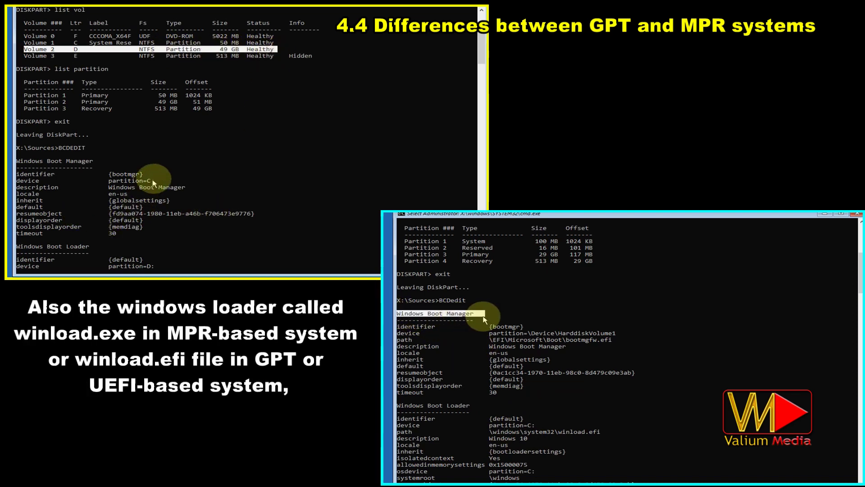
pyautogui.click(152, 180)
pyautogui.click(540, 326)
pyautogui.click(591, 333)
pyautogui.moveTo(17, 161); pyautogui.dragTo(90, 165)
pyautogui.moveTo(617, 333); pyautogui.dragTo(559, 336)
pyautogui.click(150, 180)
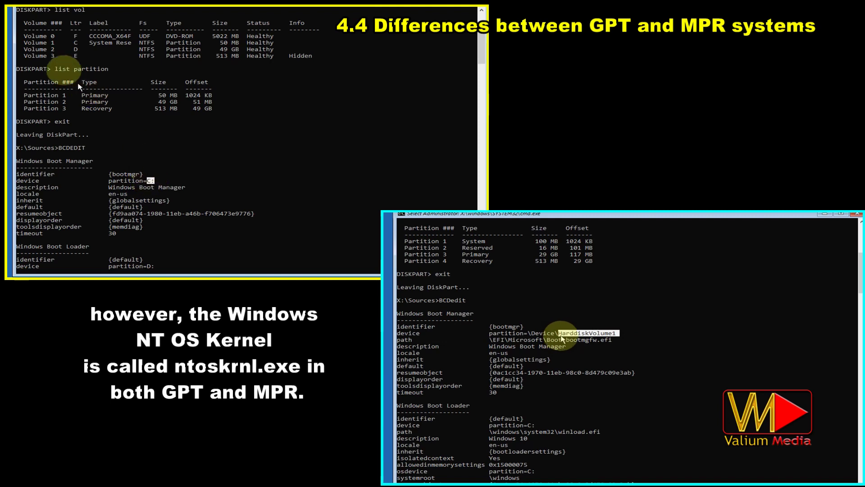
pyautogui.moveTo(24, 43); pyautogui.dragTo(276, 43)
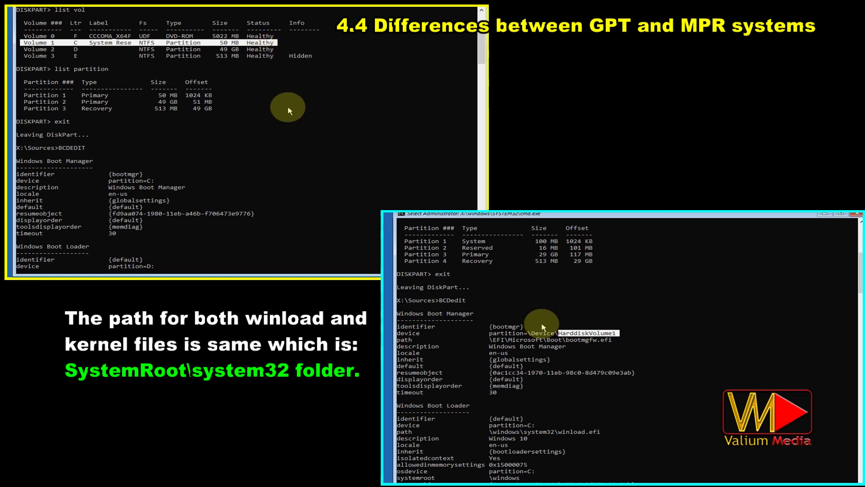
pyautogui.click(542, 327)
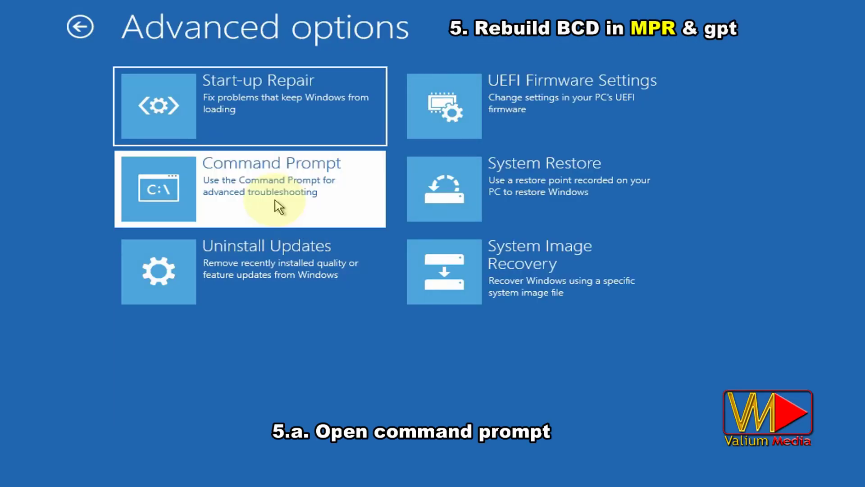
# - Open Command Prompt from the Advanced options and run bootrec /rebuildbcd
pyautogui.click(275, 199)
pyautogui.write('bootrec /rebuildbcd')
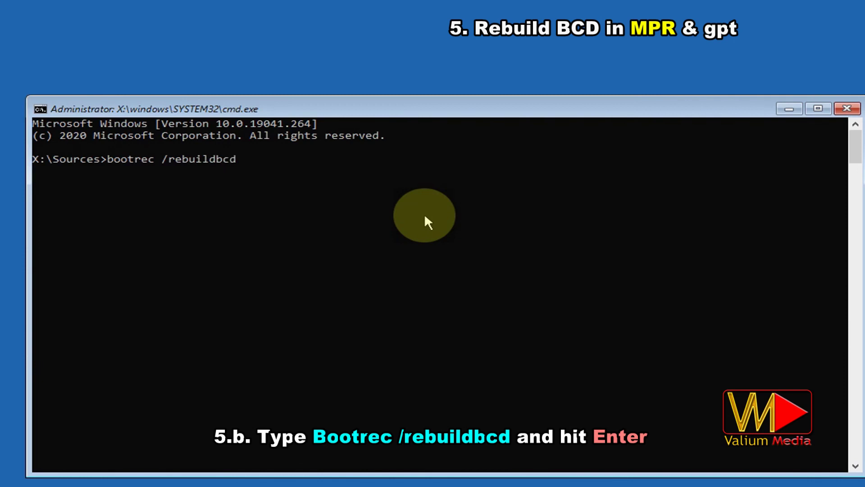
pyautogui.press('Return')
# - Repair the master boot record with bootrec /fixmbr and try to repair the boot sector with bootrec /fixboot
pyautogui.write('bootrec /fixmbr')
pyautogui.press('Return')
pyautogui.write('bootrec /fix')
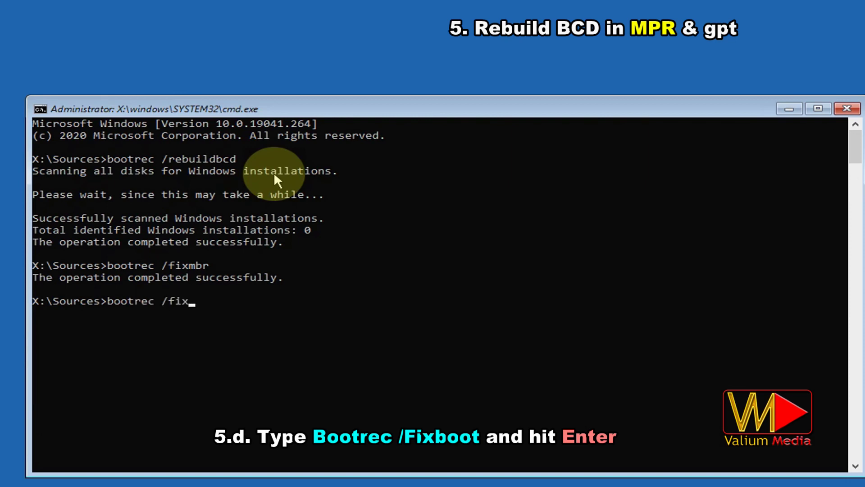
pyautogui.write('boot')
pyautogui.press('Return')
pyautogui.scroll(-5, 360, 383)
pyautogui.scroll(1, 309, 352)
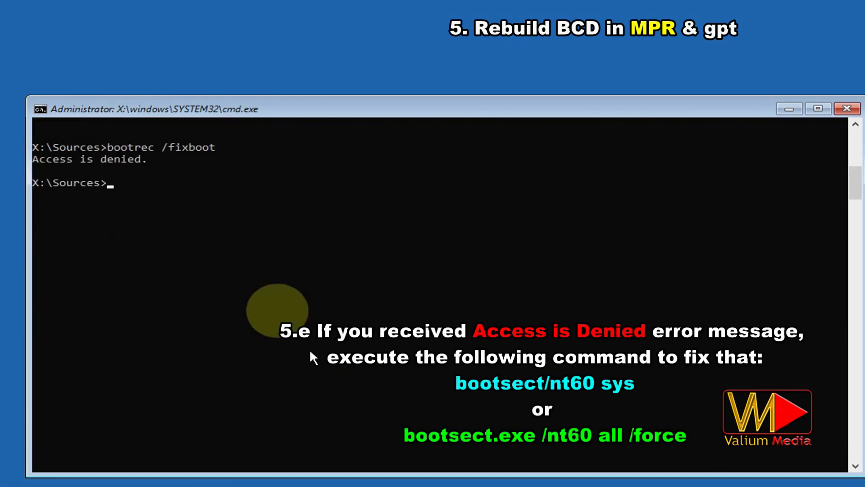
# - Update the boot code of the system partition with bootsect/nt60 sys
pyautogui.write('boot')
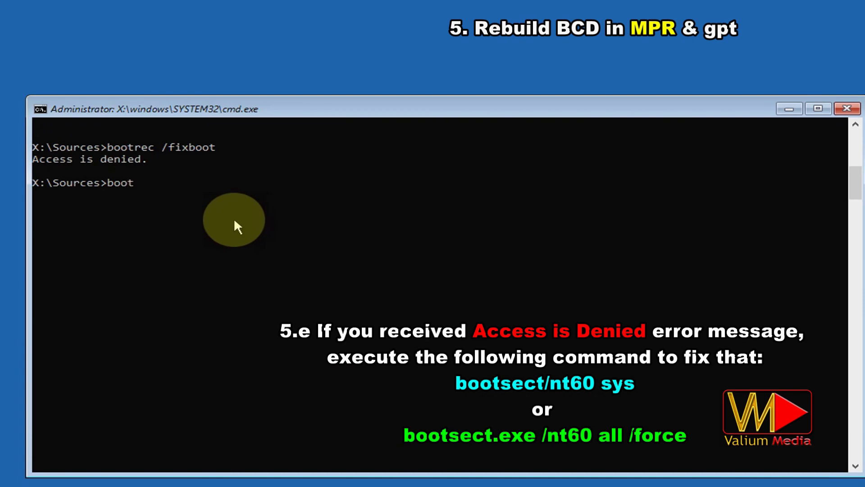
pyautogui.write('sect/nt60 sys')
pyautogui.press('Return')
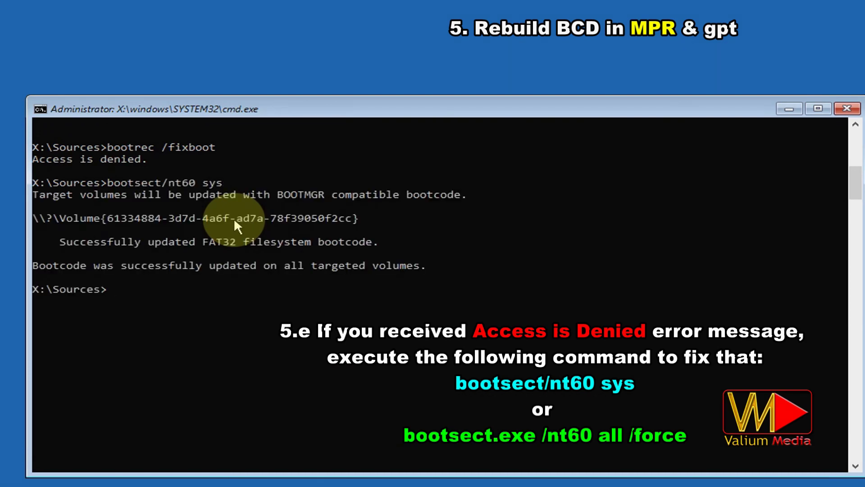
# - Run bootrec /fixboot again and close the command prompt with exit
pyautogui.write('bootrec /')
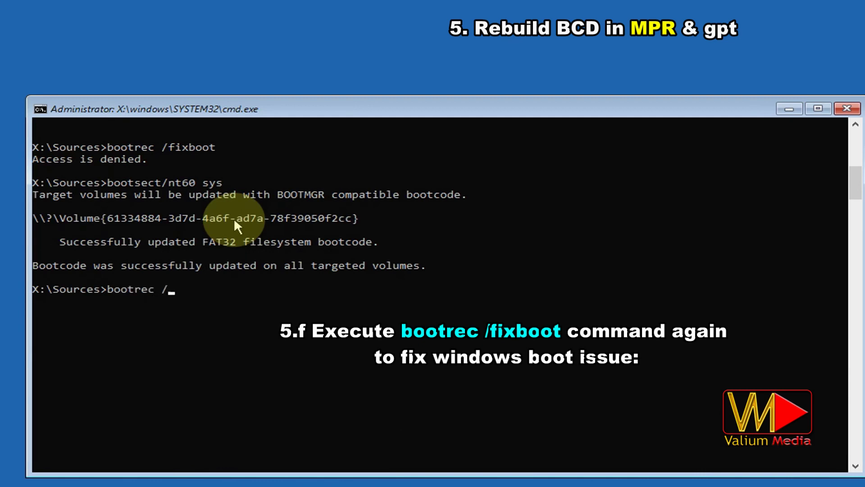
pyautogui.write('fixboot')
pyautogui.press('Return')
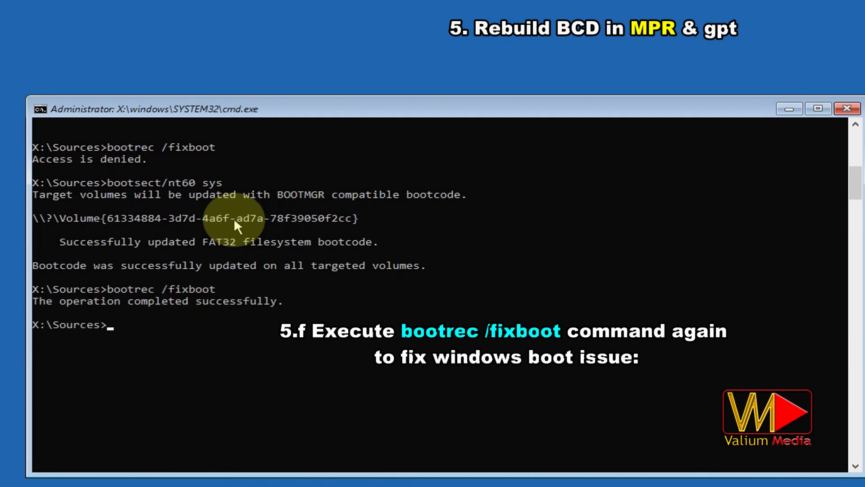
pyautogui.write('exit')
pyautogui.press('Return')
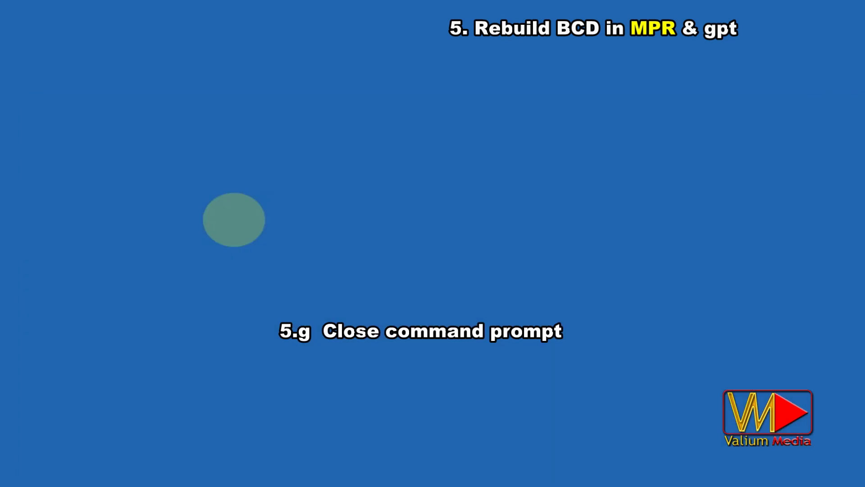
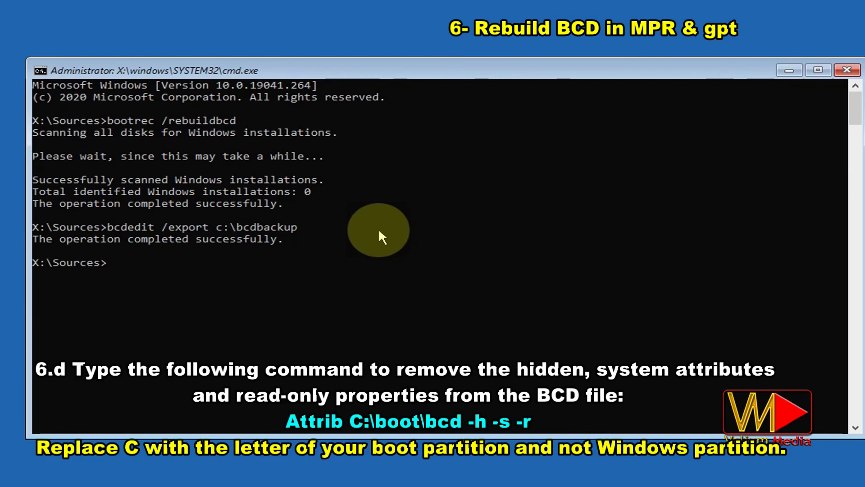
# - Remove the hidden, system and read-only attributes from the BCD file with attrib c:\boot\bcd -h -s -r
pyautogui.write('attrib c:\\boot')
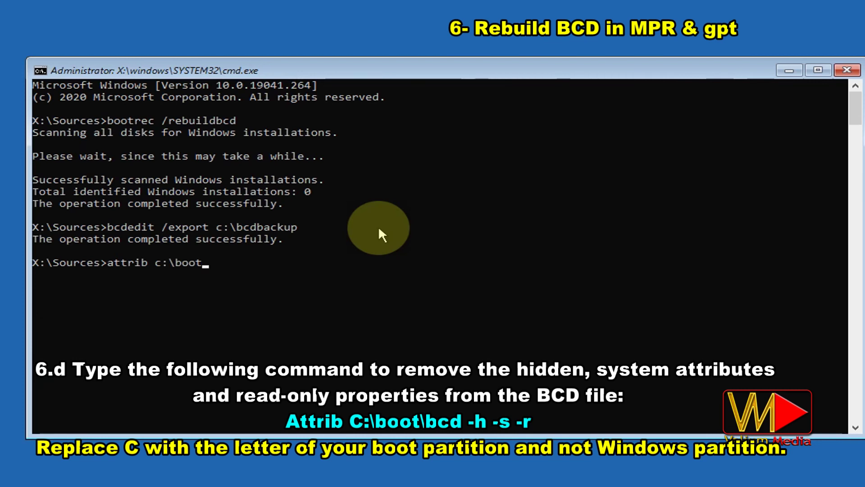
pyautogui.write('\\bcd -h -s -r')
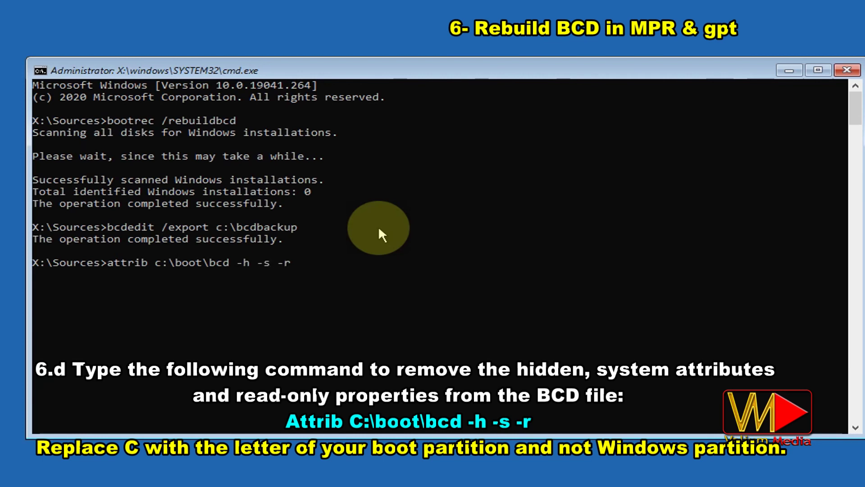
pyautogui.press('Return')
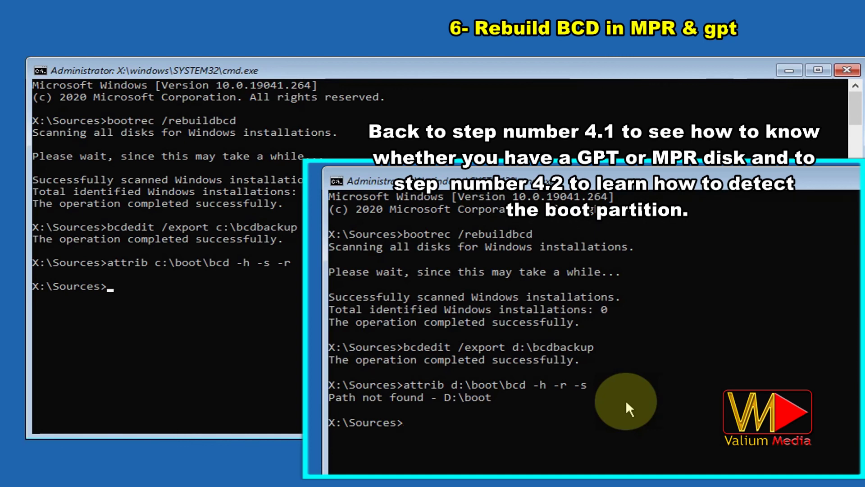
# - Rename the old BCD file in place with ren c:\boot\bcd bcd.old
pyautogui.write('ren')
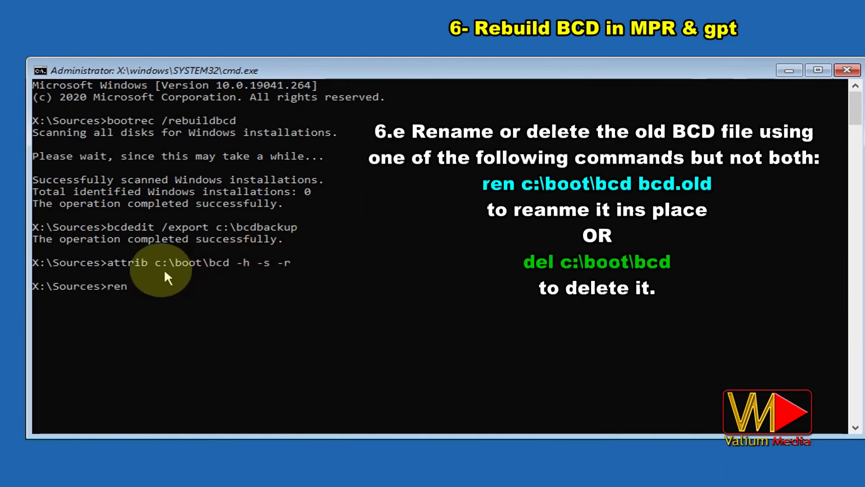
pyautogui.moveTo(156, 261); pyautogui.dragTo(226, 261)
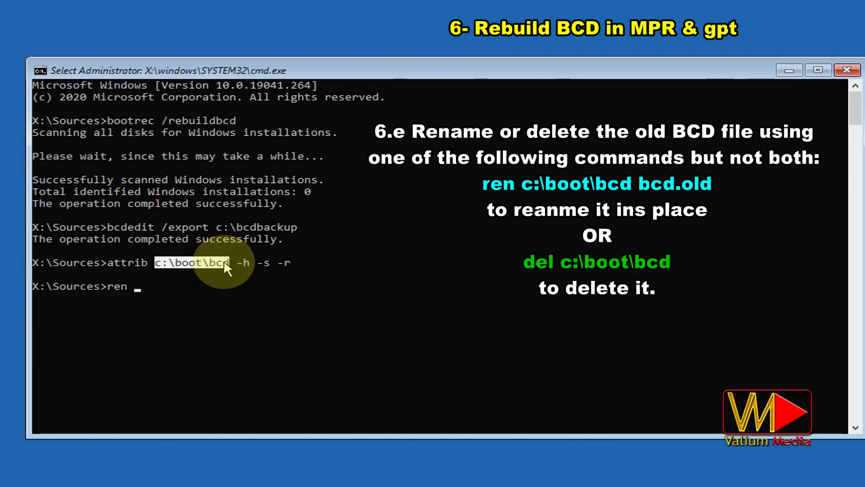
pyautogui.rightClick(223, 261)
pyautogui.rightClick(223, 260)
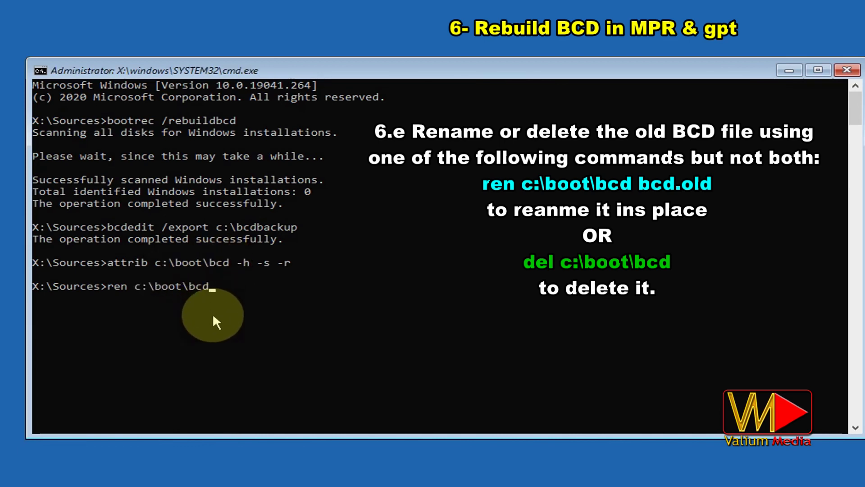
pyautogui.write('bc')
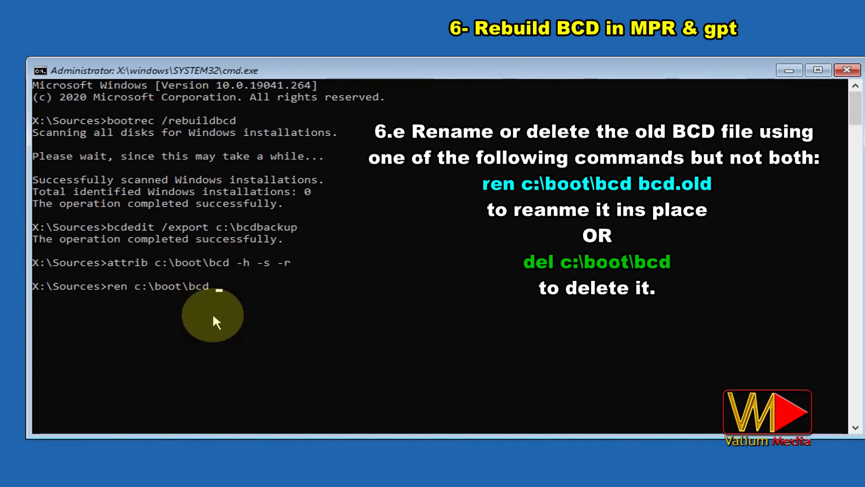
pyautogui.write('d.old')
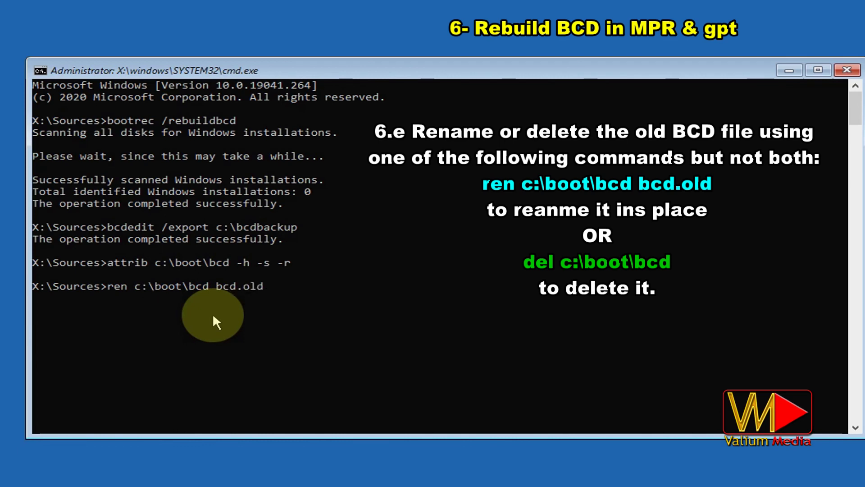
pyautogui.press('Return')
# - Run bootrec /rebuildbcd and answer y to add the found Windows installation to the boot list
pyautogui.write('bootrec')
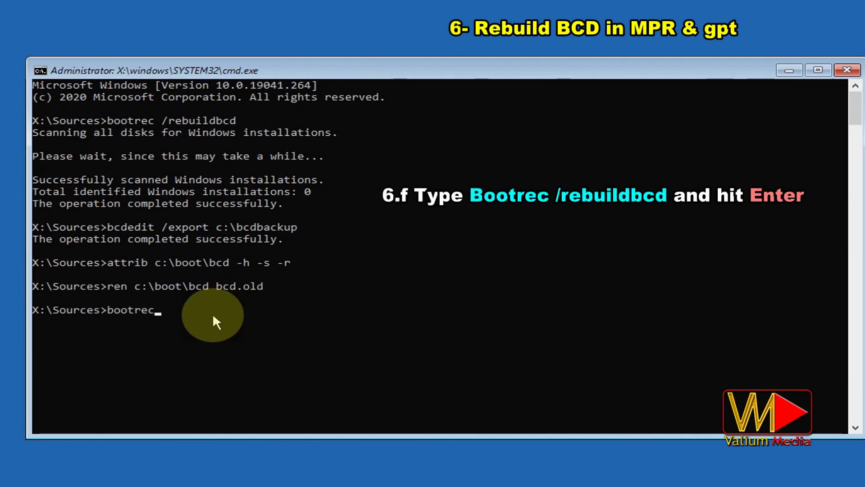
pyautogui.write(' /rebuildbcd')
pyautogui.press('Return')
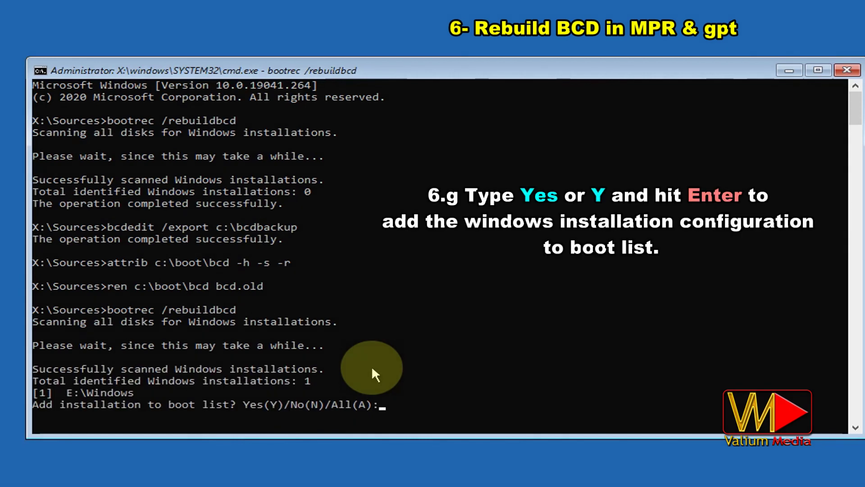
pyautogui.write('y')
pyautogui.press('Return')
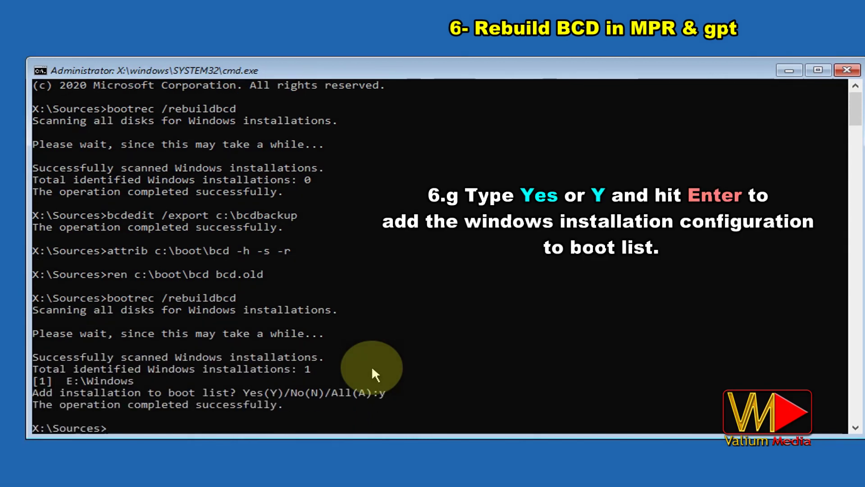
# - Close the command prompt and continue to Windows 10
pyautogui.click(847, 70)
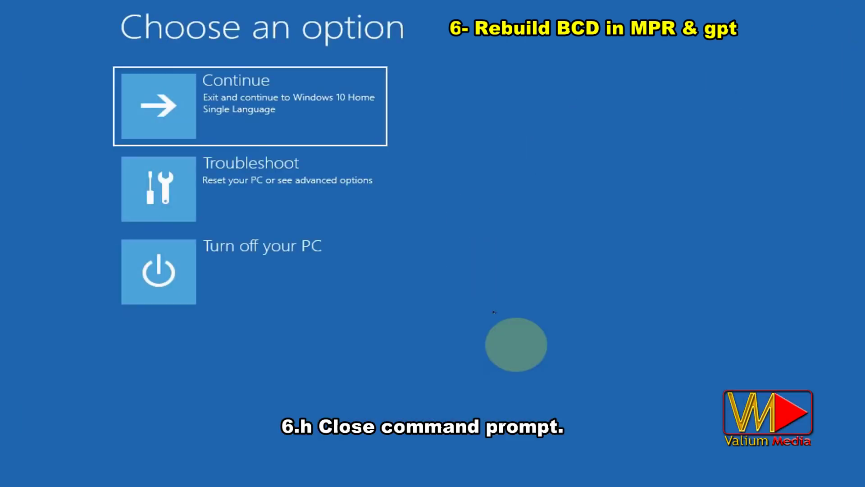
pyautogui.click(266, 98)
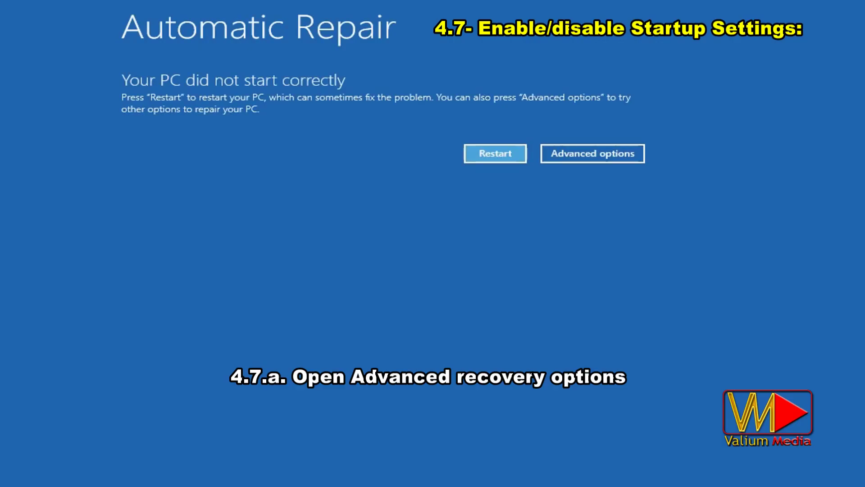
# - Open Startup Settings through the advanced recovery options and choose option 7 to disable driver signature enforcement
pyautogui.click(581, 152)
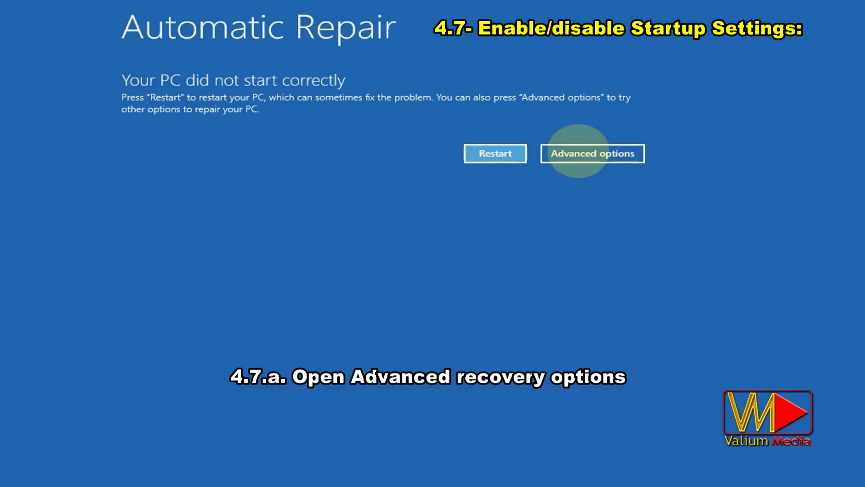
pyautogui.click(317, 293)
pyautogui.click(190, 206)
pyautogui.click(305, 206)
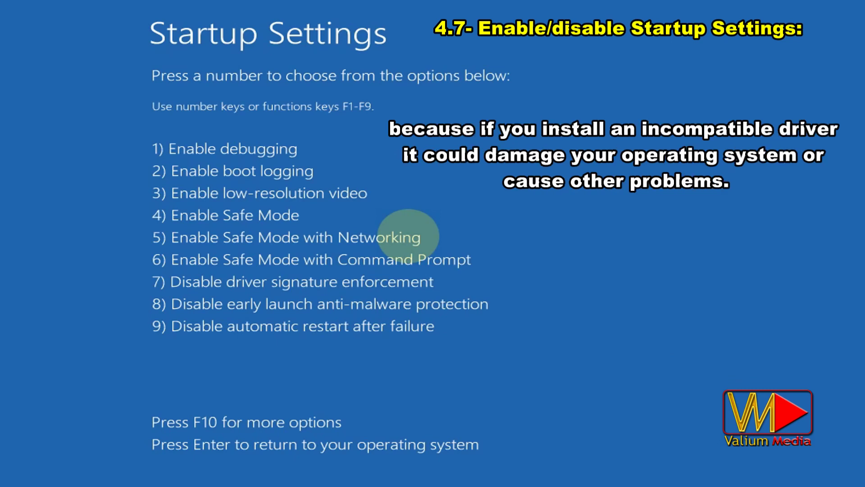
pyautogui.press('7')
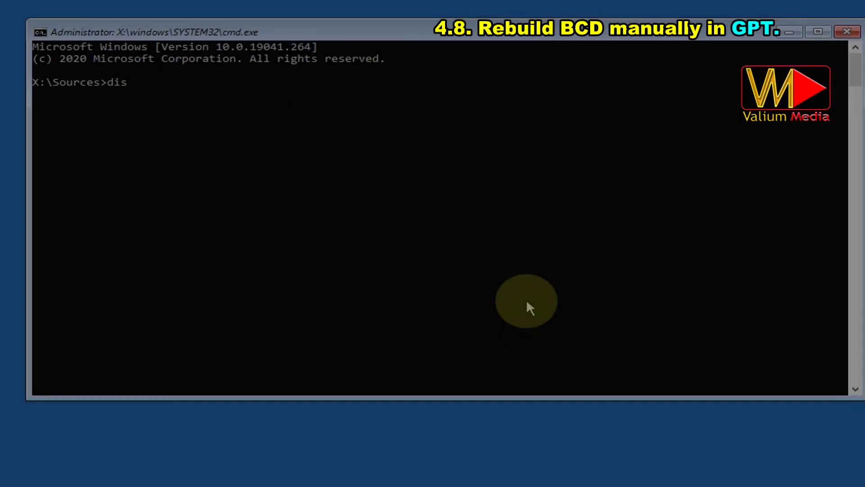
# - Start diskpart in the recovery command prompt and show the available disks with list disk
pyautogui.write('kpart')
pyautogui.press('Return')
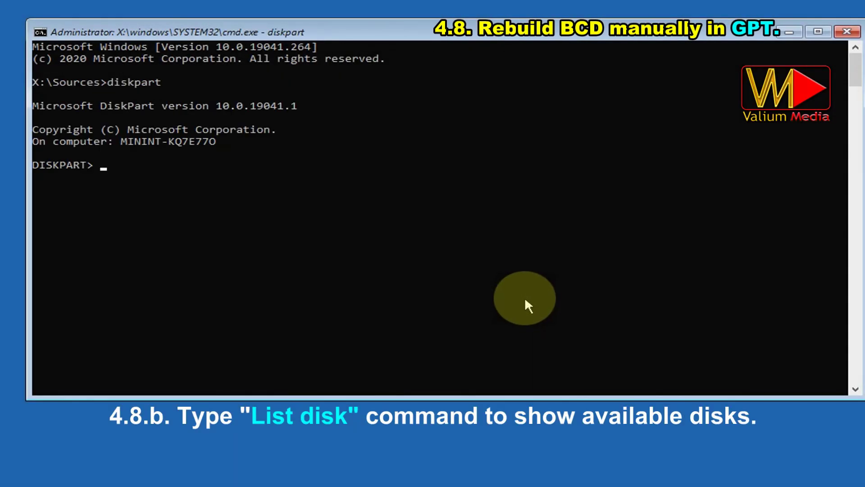
pyautogui.write('list disk')
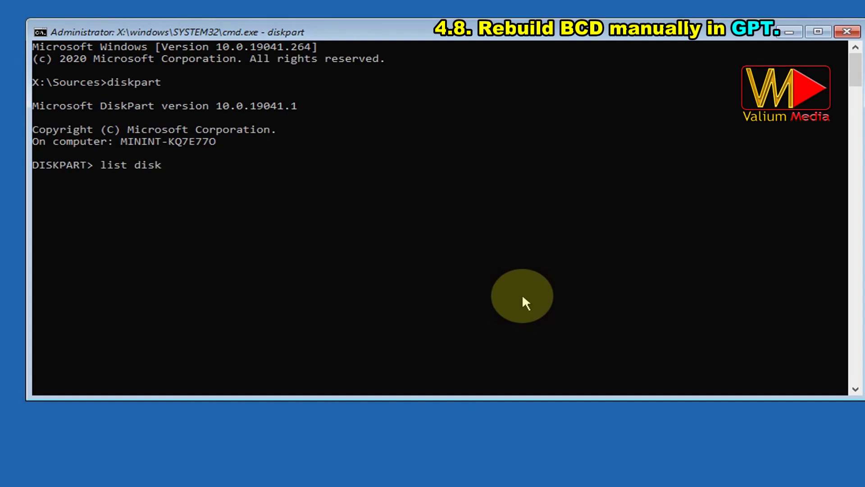
pyautogui.press('Return')
# - Select the GPT boot drive with sel disk 0 and show its volumes with list vol
pyautogui.write('sel di')
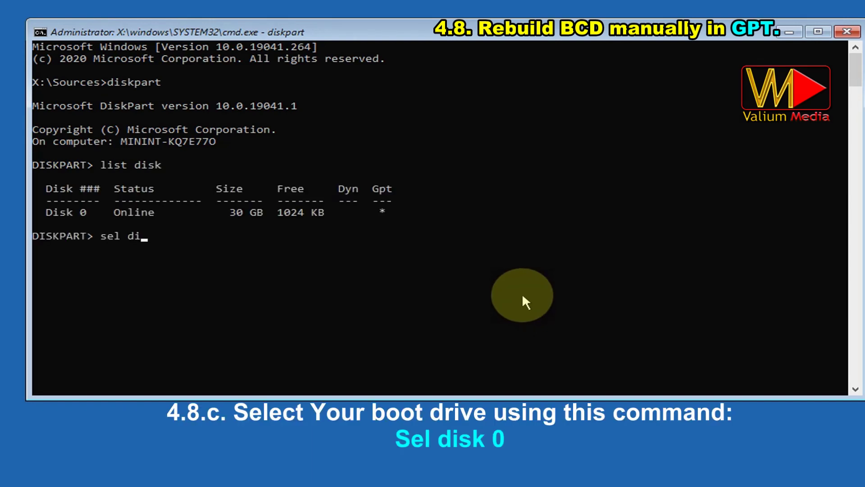
pyautogui.write('sk 0')
pyautogui.press('Return')
pyautogui.write('list vol')
pyautogui.press('Return')
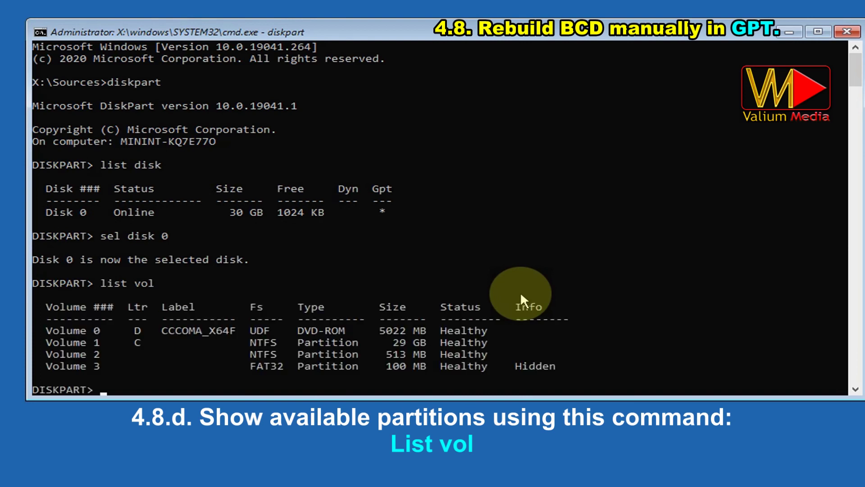
# - Select the hidden FAT32 boot partition with sel vol 3 and give it the drive letter V:
pyautogui.write('sel vol 3')
pyautogui.press('Return')
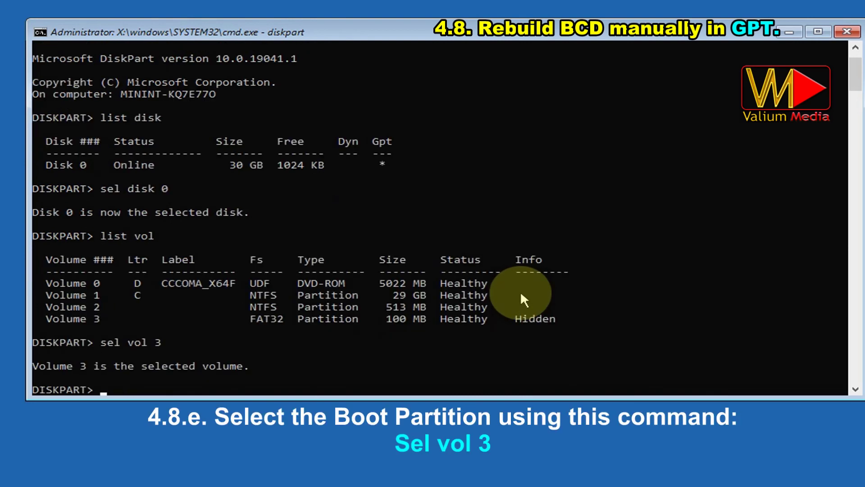
pyautogui.write('ass')
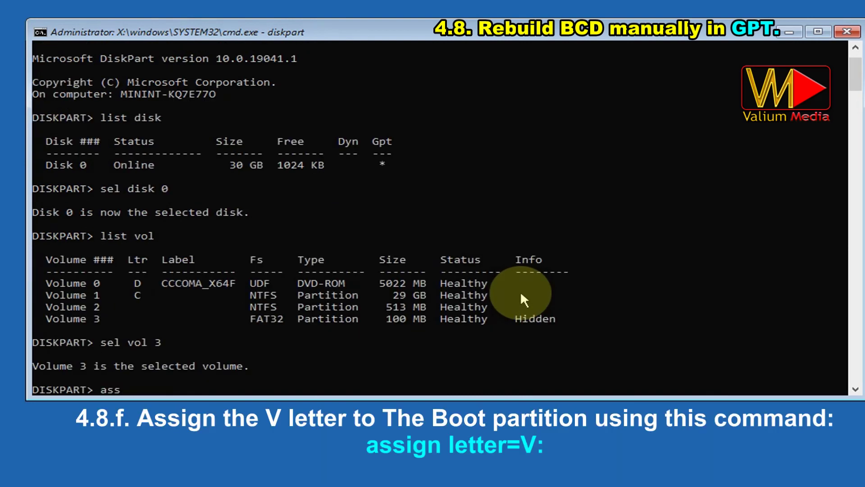
pyautogui.write('ign letter =v:')
pyautogui.press('Return')
# - Exit DiskPart and switch the command prompt to the V: partition
pyautogui.write('exit')
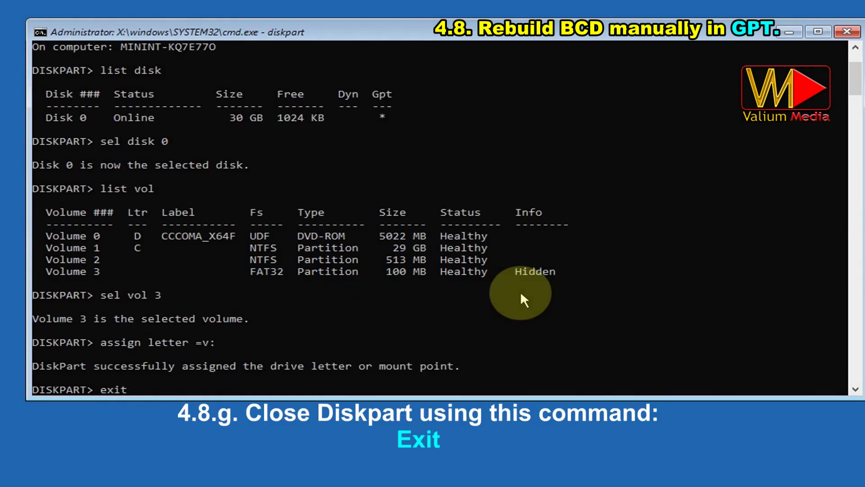
pyautogui.press('Return')
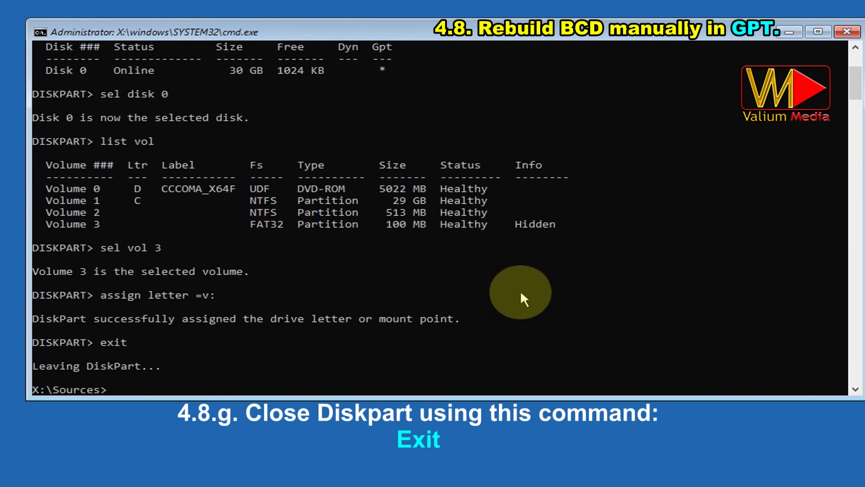
pyautogui.write('v:')
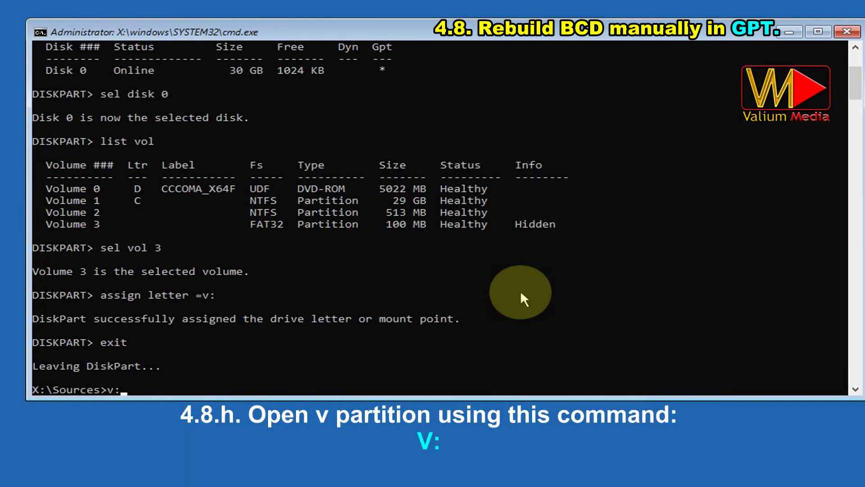
pyautogui.press('Return')
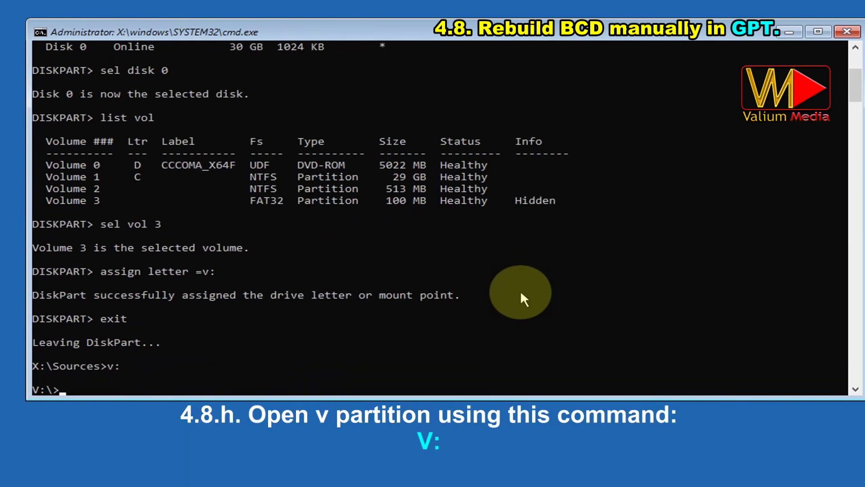
# - Format the boot partition with format v: /fs:FAT32, answering Y to proceed and to force a dismount, and leave the volume label empty
pyautogui.write('format')
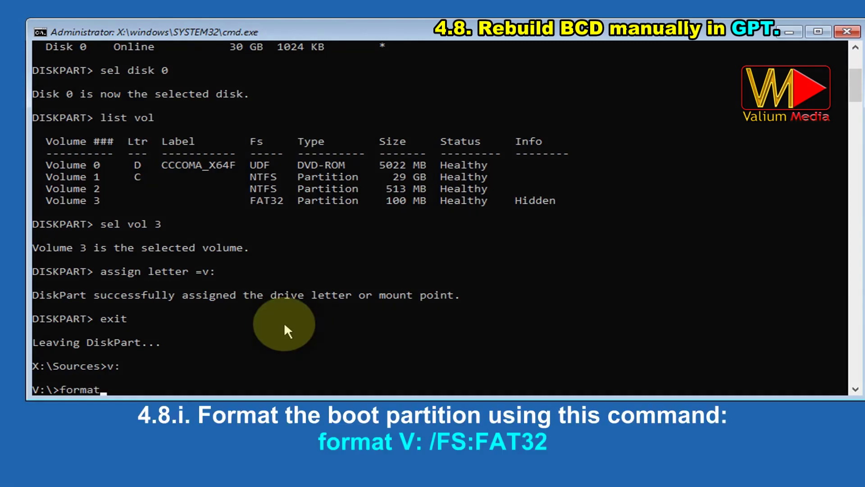
pyautogui.write(' v: /fs:FAT32')
pyautogui.press('Return')
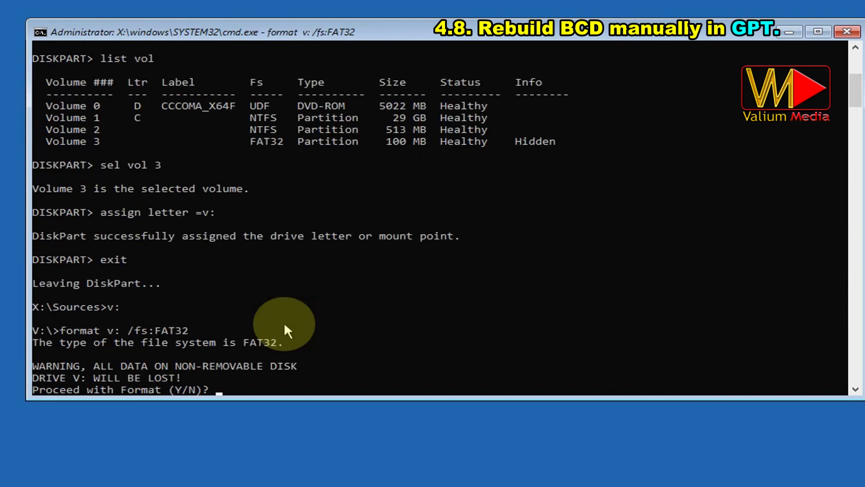
pyautogui.write('Y')
pyautogui.press('Return')
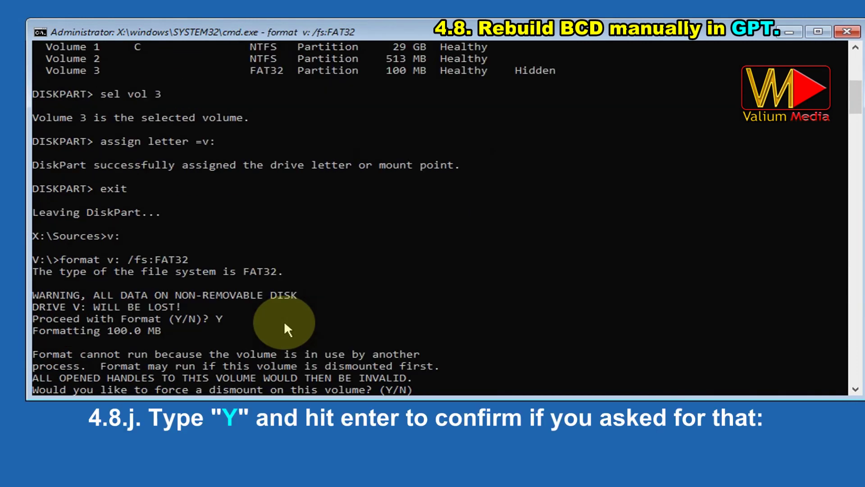
pyautogui.write('Y')
pyautogui.press('Return')
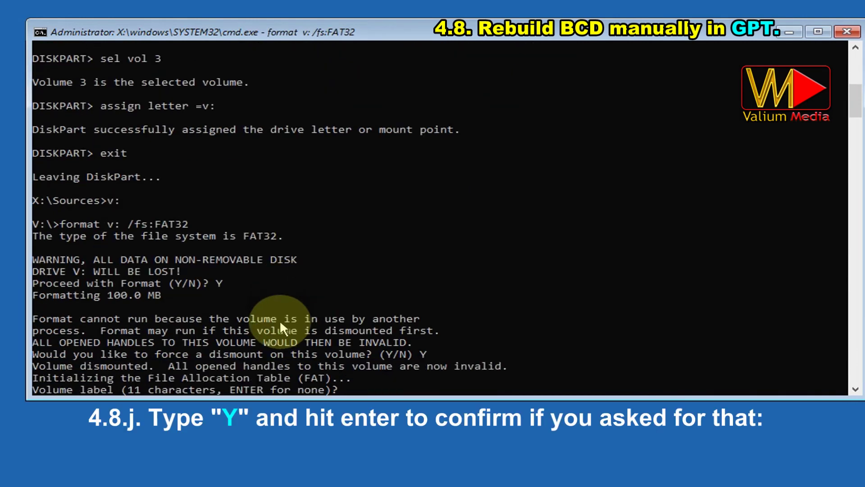
pyautogui.press('Return')
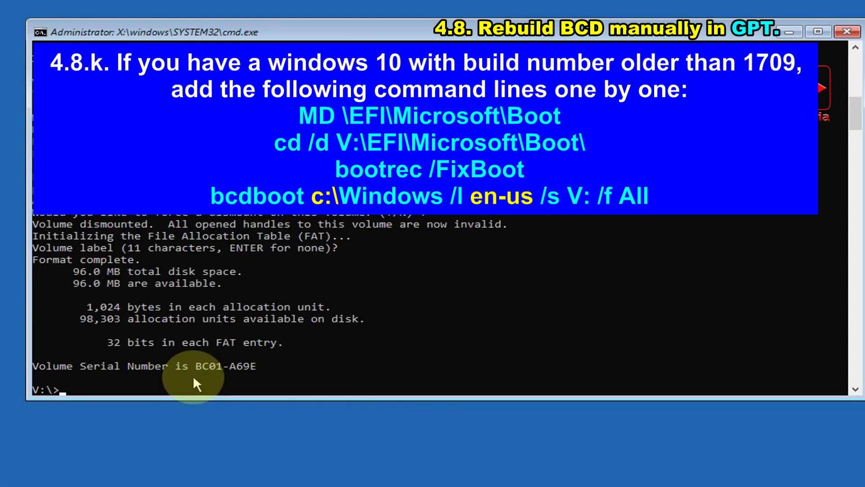
# - Recreate the UEFI boot files on the boot partition with bcdboot c:\windows /s v: /f UEFI
pyautogui.write('b')
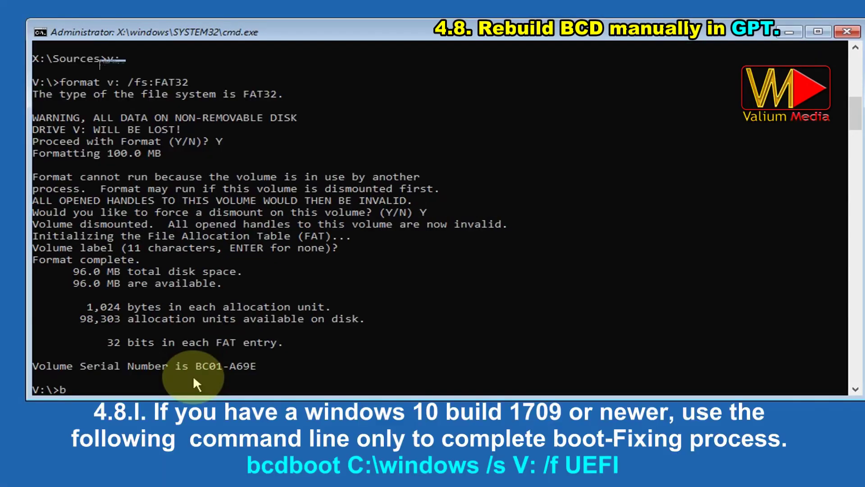
pyautogui.write('cdboot c')
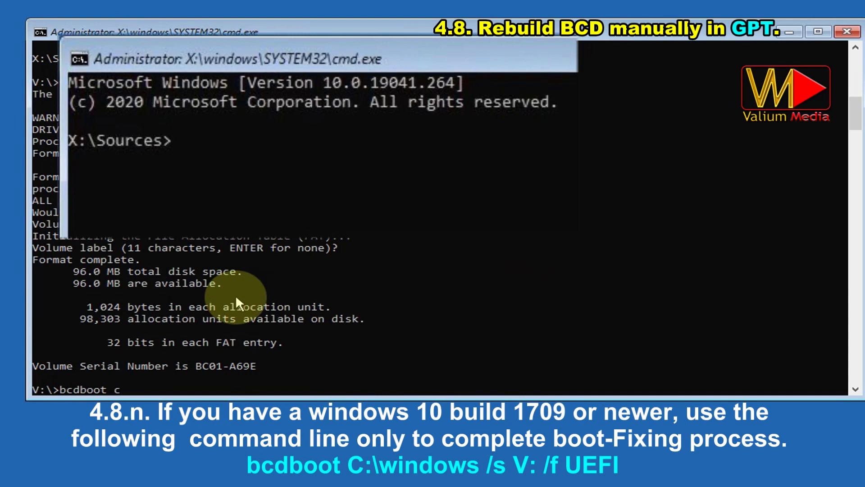
pyautogui.write(':\\window')
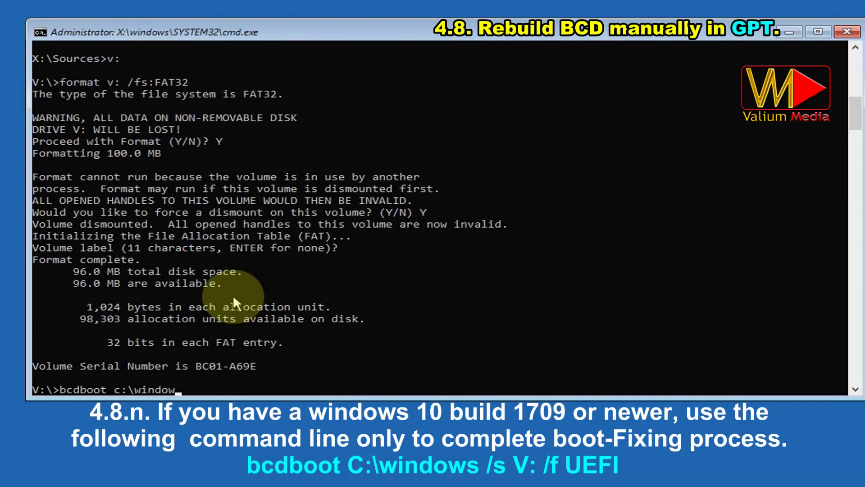
pyautogui.write('s /s v: /f UEFI')
pyautogui.press('Return')
# - Close the command prompt with exit and continue to Windows 10
pyautogui.write('exit')
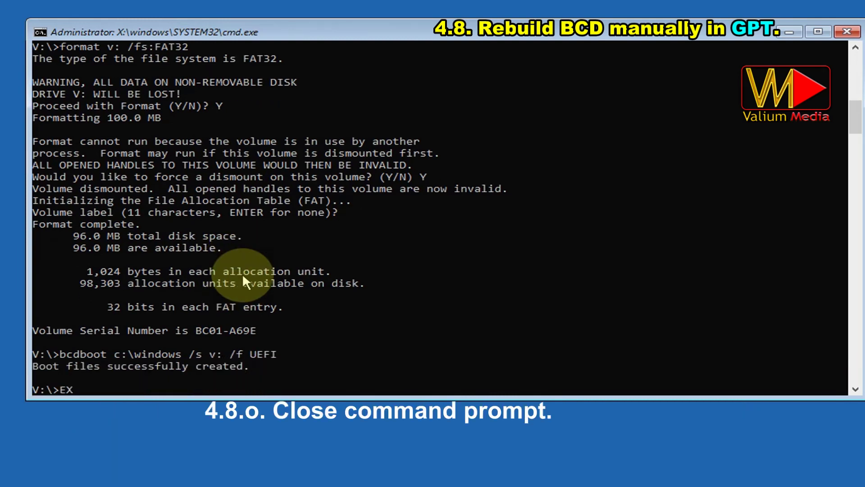
pyautogui.press('Return')
pyautogui.click(262, 111)
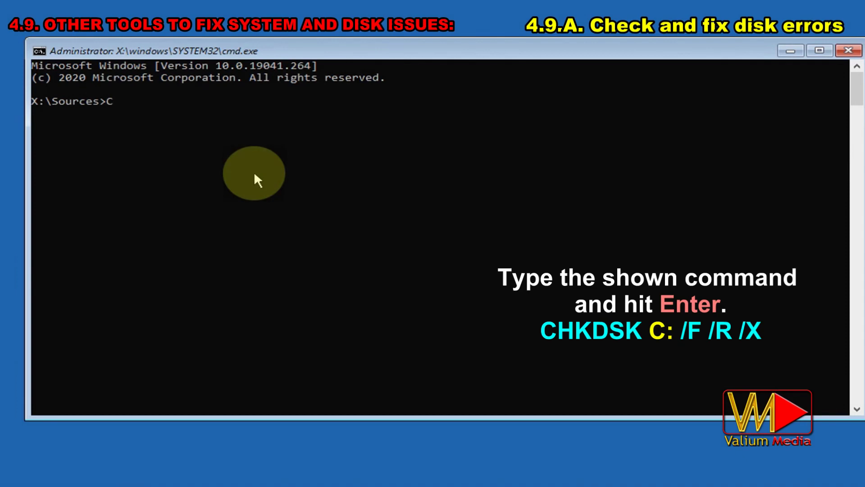
# - Check and repair the Windows partition for disk errors with CHKDSK C: /F /R /X
pyautogui.write('HKDSK C: /F /R /X')
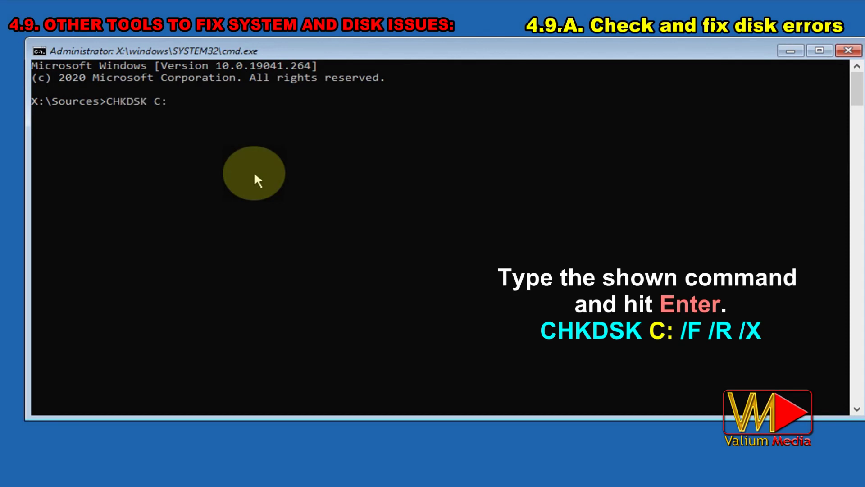
pyautogui.press('Return')
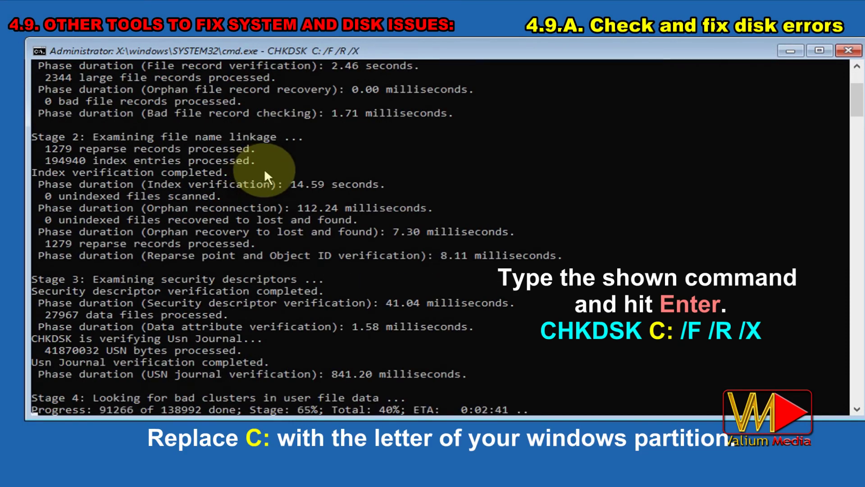
pyautogui.moveTo(305, 208); pyautogui.dragTo(232, 223)
pyautogui.click(231, 220)
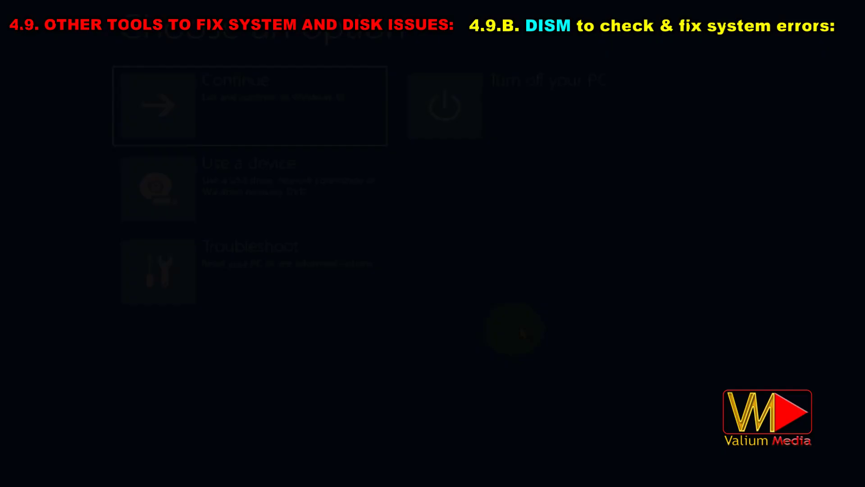
# - Open a command prompt from the troubleshooting options and run BCDEDIT to find the Windows partition's drive letter
pyautogui.click(234, 297)
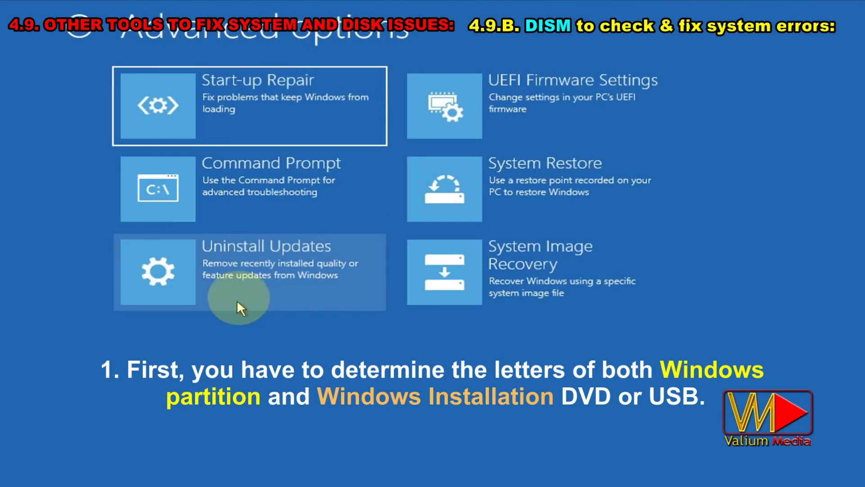
pyautogui.click(235, 199)
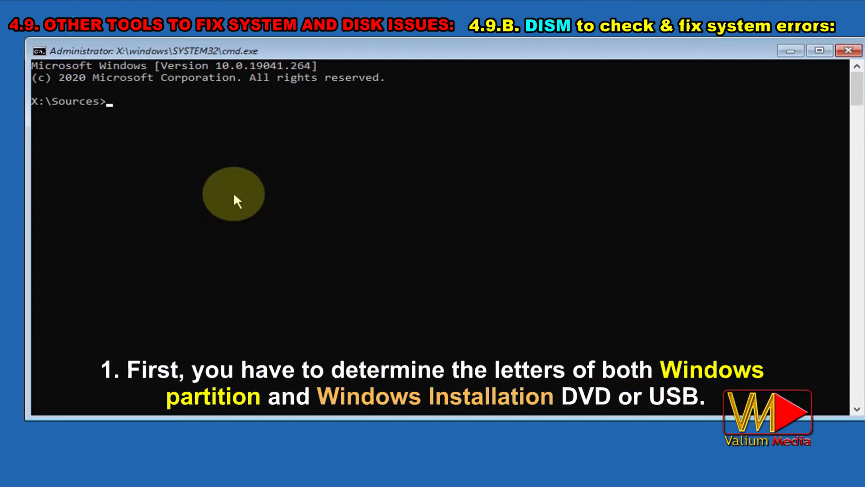
pyautogui.write('BCDEDIT')
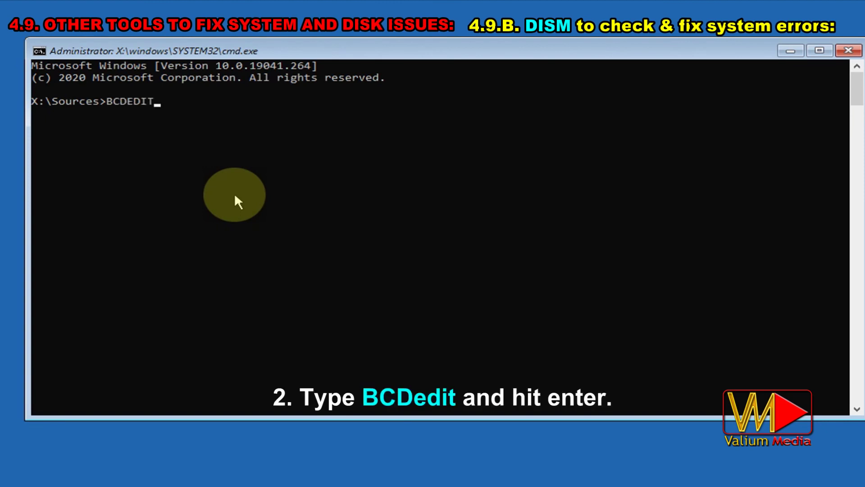
pyautogui.press('Return')
pyautogui.moveTo(268, 339); pyautogui.dragTo(28, 343)
pyautogui.click(160, 400)
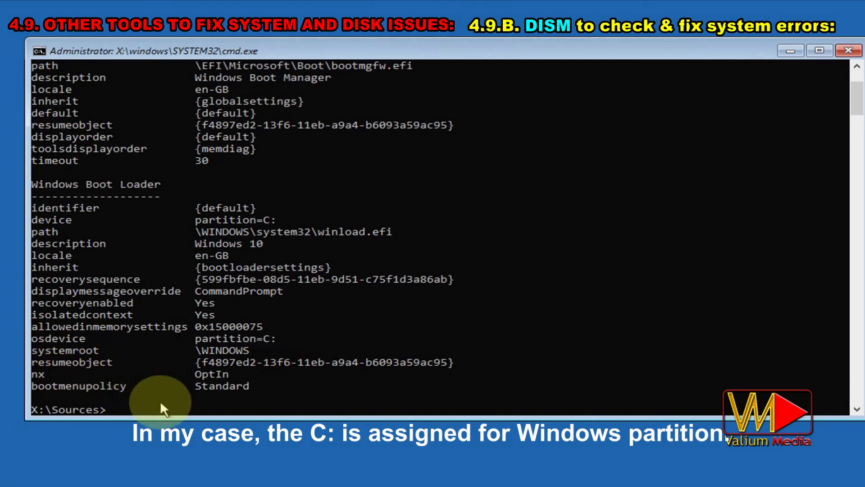
# - Start DISKPART and run LIST VOL to find the drive letter of the Windows installation DVD
pyautogui.write('DISKPART')
pyautogui.press('Return')
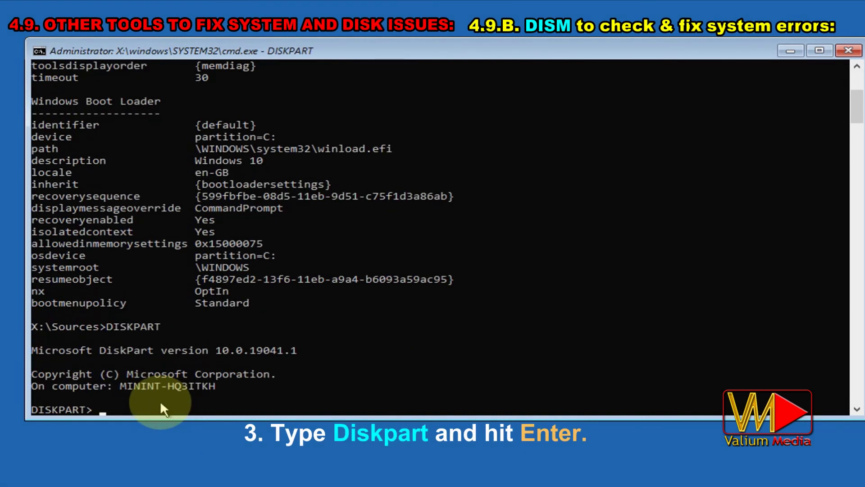
pyautogui.write('LIST VOL')
pyautogui.press('Return')
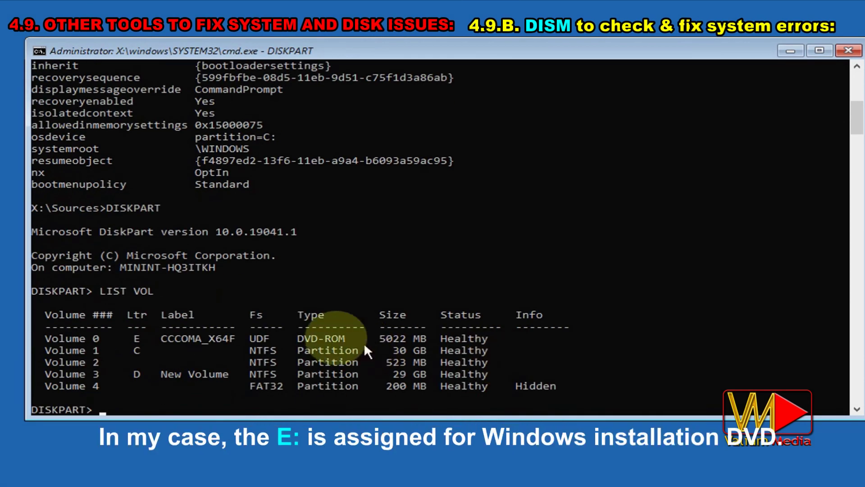
pyautogui.moveTo(45, 338); pyautogui.dragTo(501, 343)
pyautogui.click(169, 396)
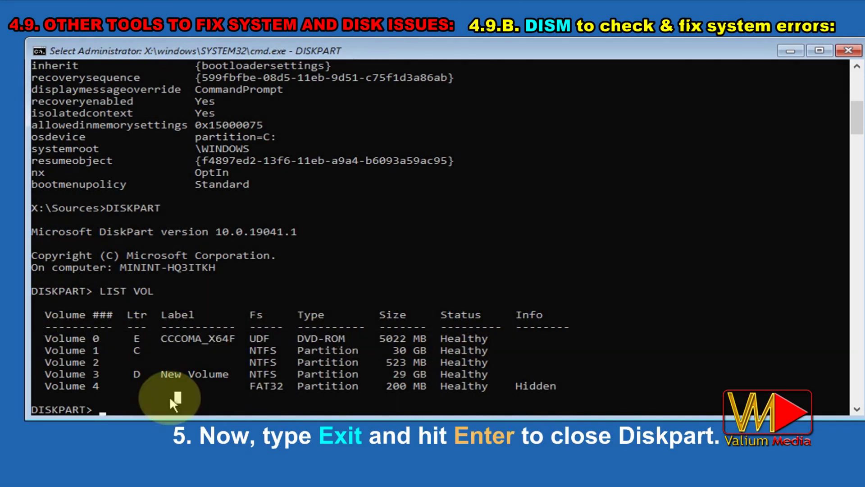
# - Exit DISKPART and try to repair the system image with DISM /ONLINE /CLEANUP-IMAGE /RESTOREHEALTH
pyautogui.write('EXIT')
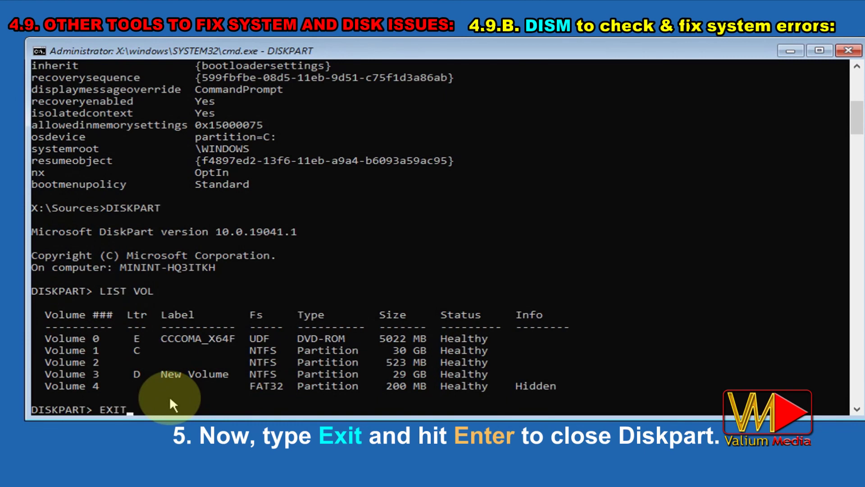
pyautogui.press('Return')
pyautogui.write('DISM /ONLINE /CLEA')
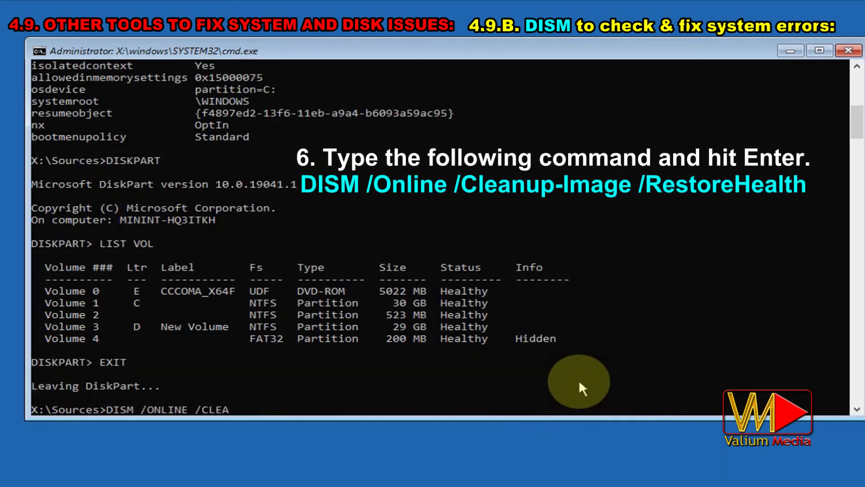
pyautogui.write('NUP-IMAGE /RESTOREHEALTH')
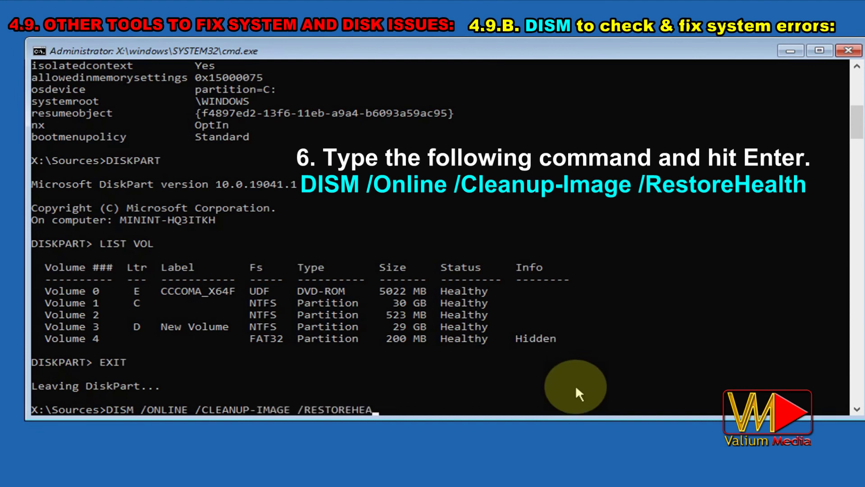
pyautogui.press('Return')
pyautogui.moveTo(386, 362); pyautogui.dragTo(433, 361)
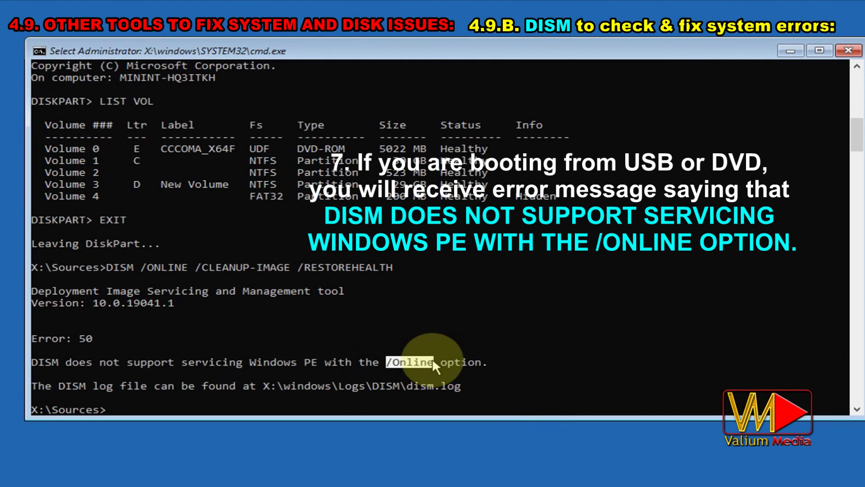
pyautogui.moveTo(318, 363); pyautogui.dragTo(250, 365)
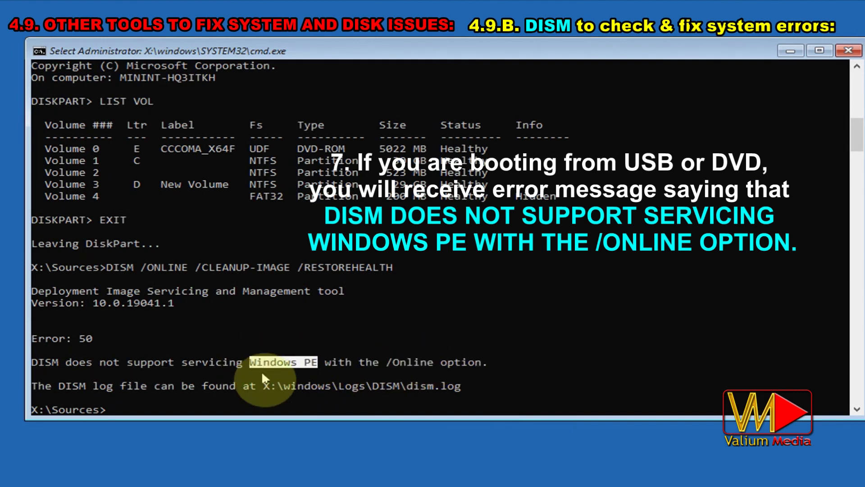
# - Repair the offline Windows image on the C: partition with DISM /IMAGE:C:\ /CLEANUP-IMAGE /RESTOREHEALTH, reusing the options from the previous command
pyautogui.write('DISM /IMAGE:C:\\')
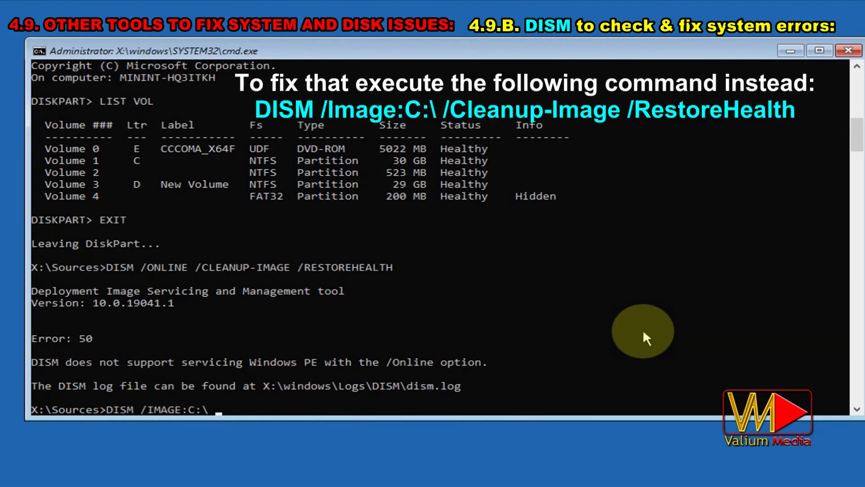
pyautogui.moveTo(195, 267); pyautogui.dragTo(395, 267)
pyautogui.press('cmd+c')
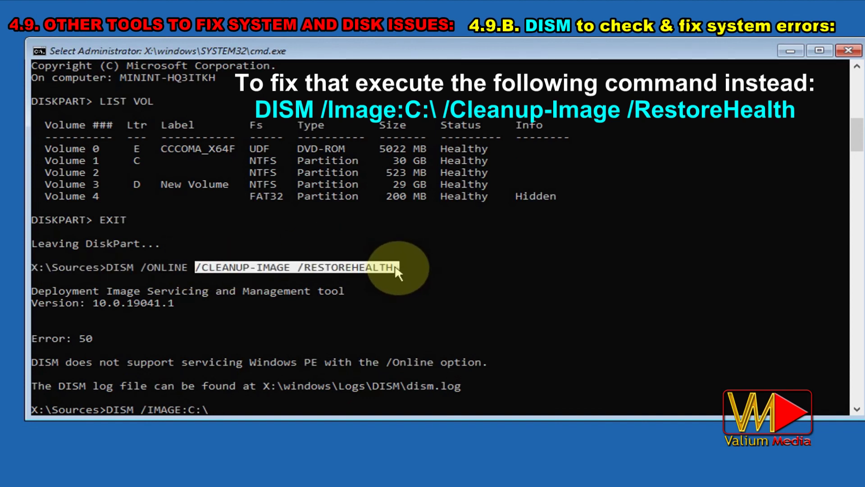
pyautogui.rightClick(396, 267)
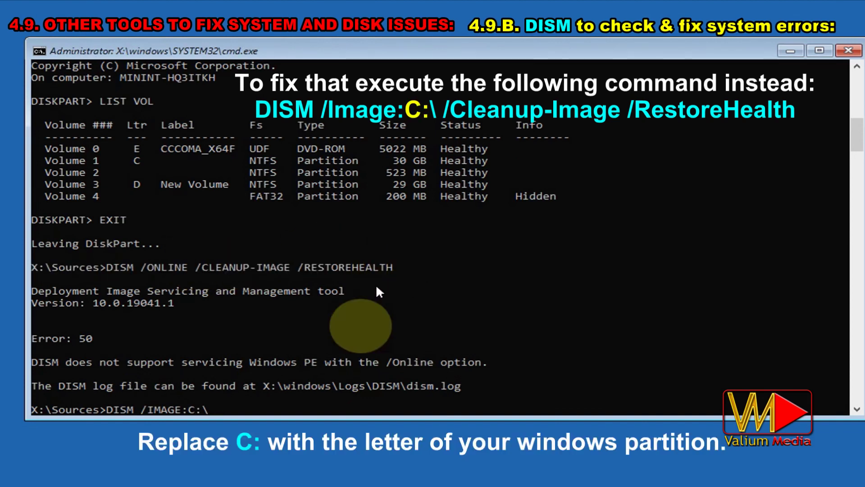
pyautogui.rightClick(264, 408)
pyautogui.press('Return')
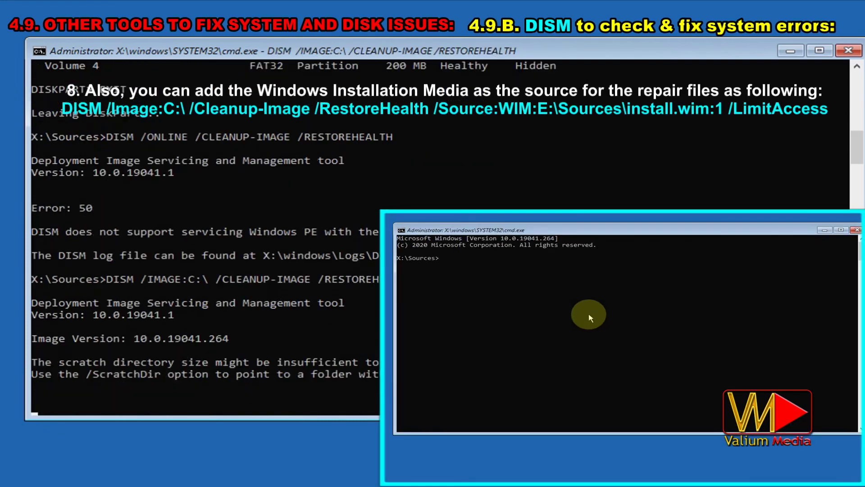
# - Repair the image from the installation DVD with DISM /IMAGE:C:\ /CLEANUP-IMAGE /RESTOREHEALTH /SOURCE:WIM:E:\SOURCES\INSTALL.WIM:1 /LIMITACCESS
pyautogui.write('DISM /IMAGE:C:\\ /CLEANUP-IMAGE /')
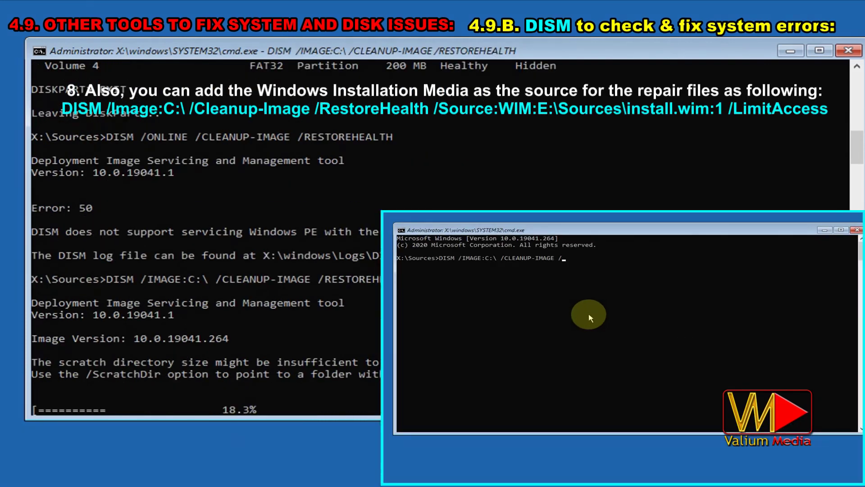
pyautogui.write('RESTOREHEALTH /SOURCE:WIM:E:\\SOURCES\\INSTALL.WIM:1 /LIMITACCESS')
pyautogui.press('Return')
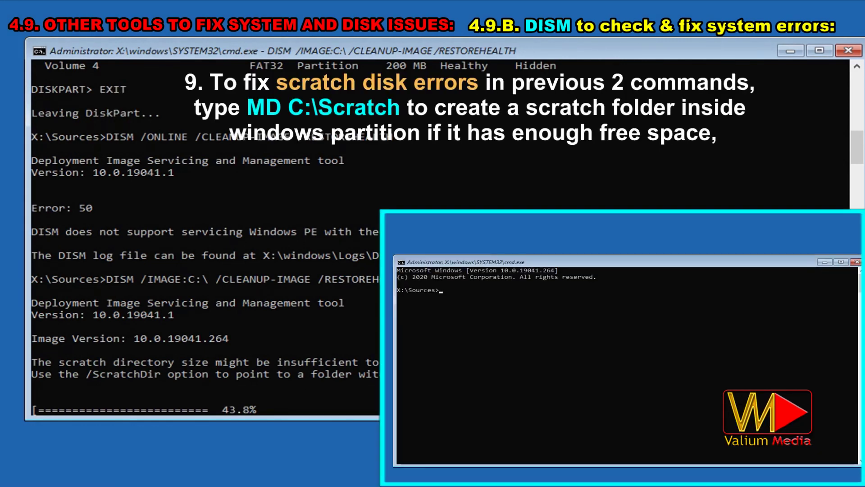
# - Create a scratch folder with MD C:\SCRATCH and run DISM /IMAGE:C:\ /CLEANUP-IMAGE /RESTOREHEALTH /SCRATCHDIR:C:\SCRATCH
pyautogui.write('MD')
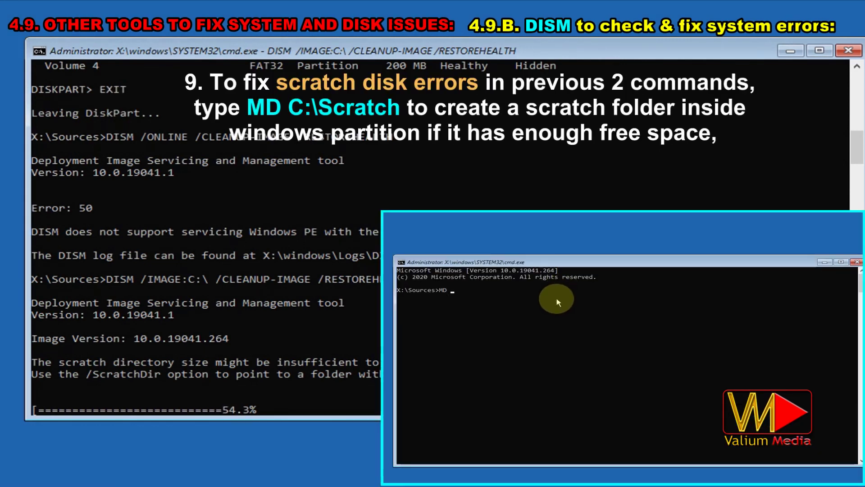
pyautogui.write(' C:\\SCRATCH')
pyautogui.press('Return')
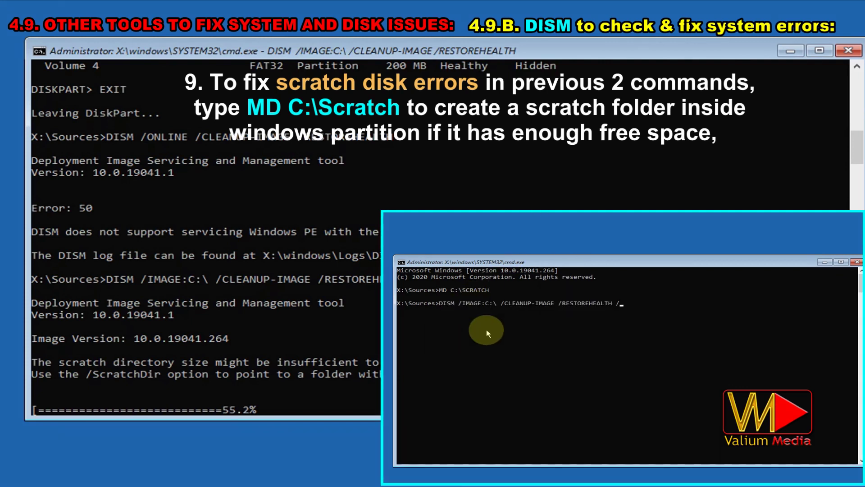
pyautogui.write('DISM /IMAGE:C:\\ /CLEANUP-IMAGE /RESTOREHEALTH /SCRATCHDIR:C:\\SCRATCH')
pyautogui.press('Return')
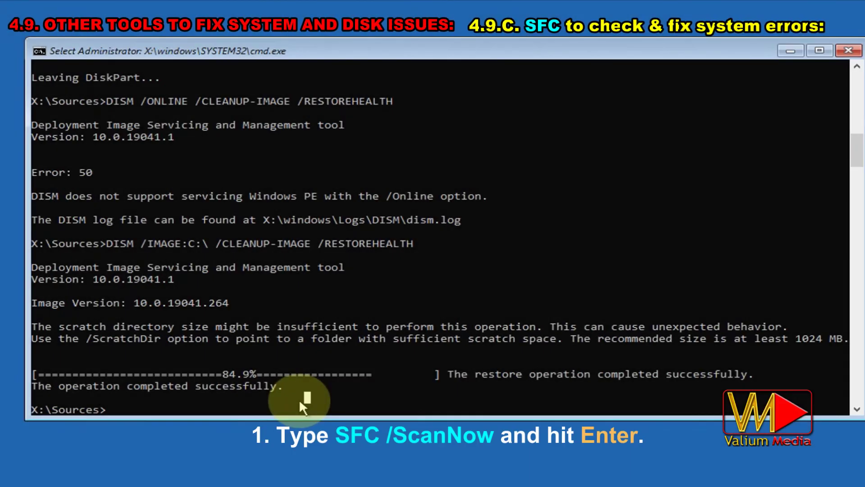
# - Scan and repair the system files with SFC /SCANNOW, and exit the recovery environment to continue to Windows 10
pyautogui.write('SFC /SCANNOW')
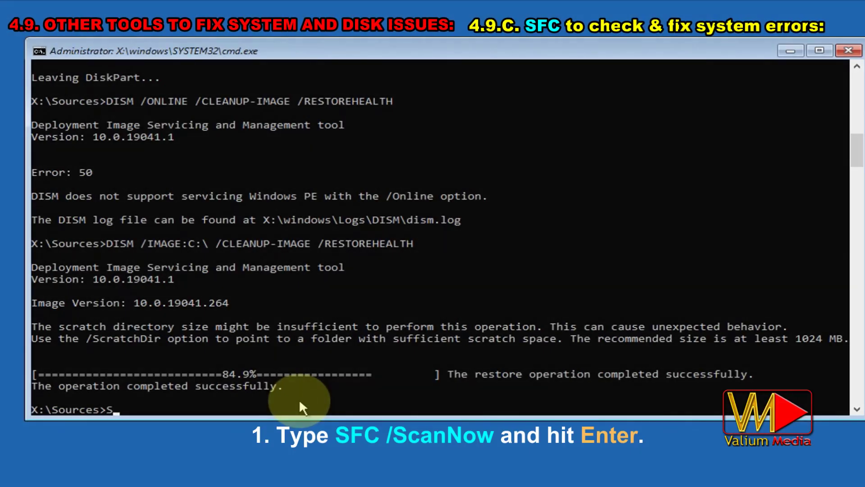
pyautogui.press('Return')
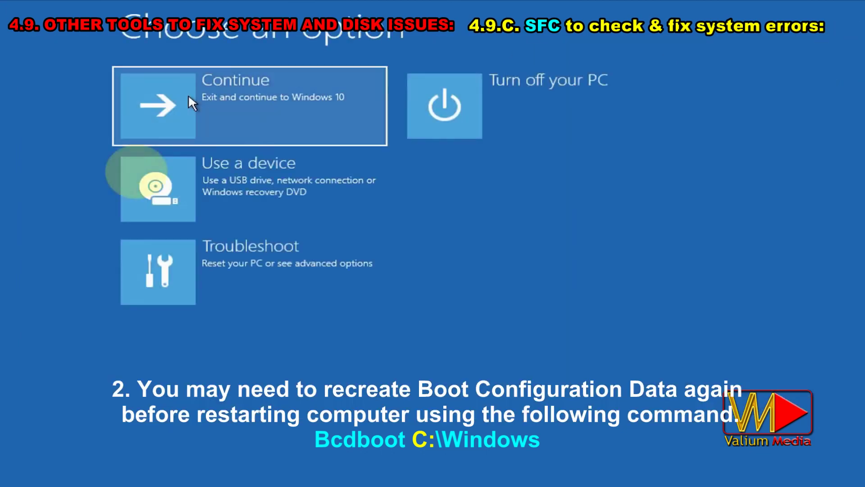
pyautogui.click(246, 109)
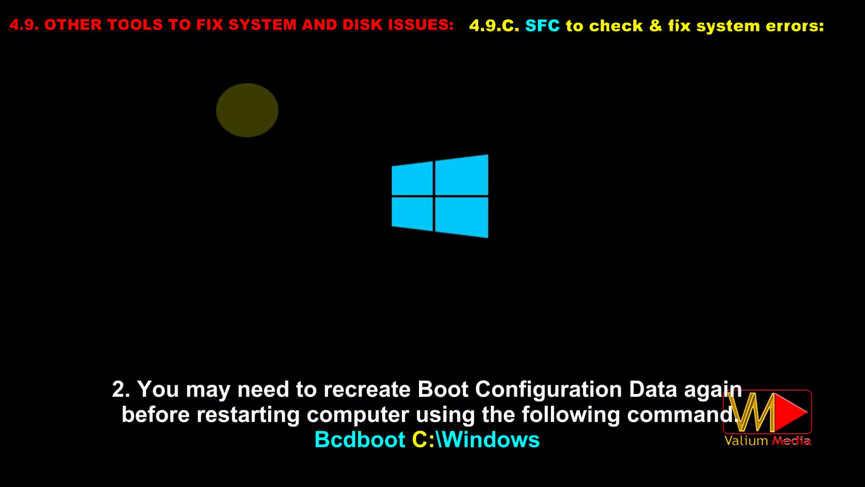